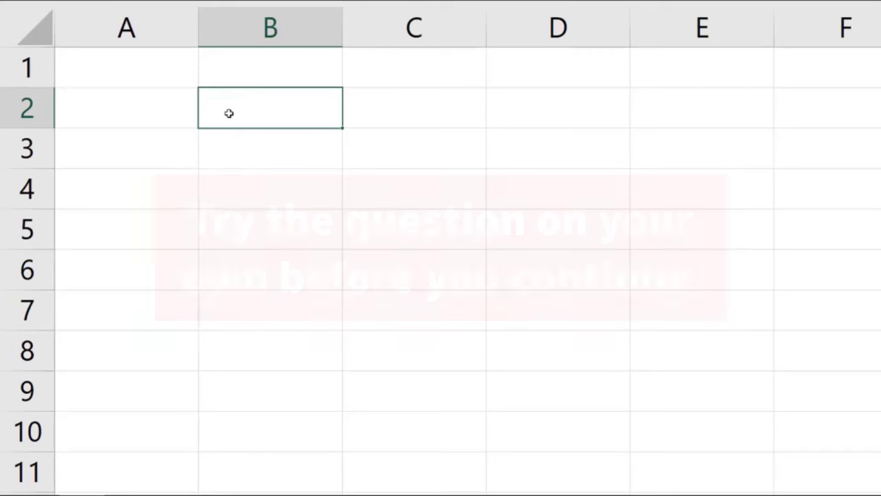
- Enter the column headings Keypads in cell B2 and Screens in cell D2
type("Keypasd")
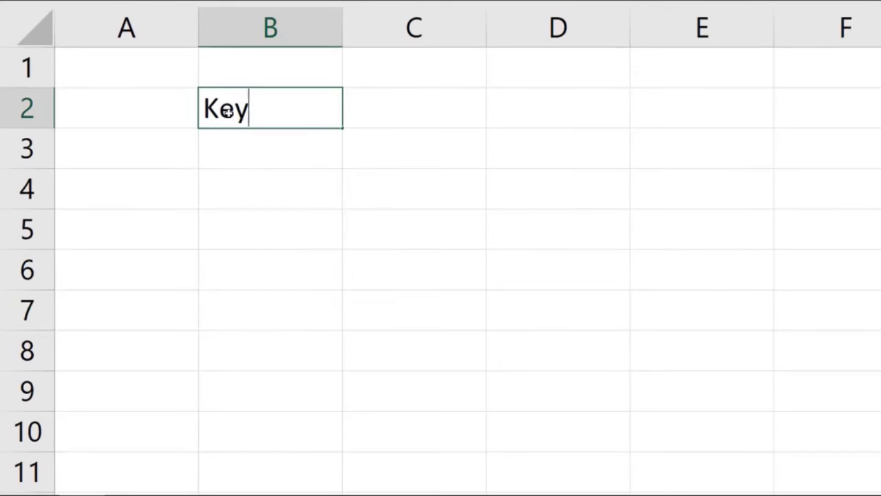
key("BackSpace")
key("BackSpace")
type("ds")
key("Tab")
key("Tab")
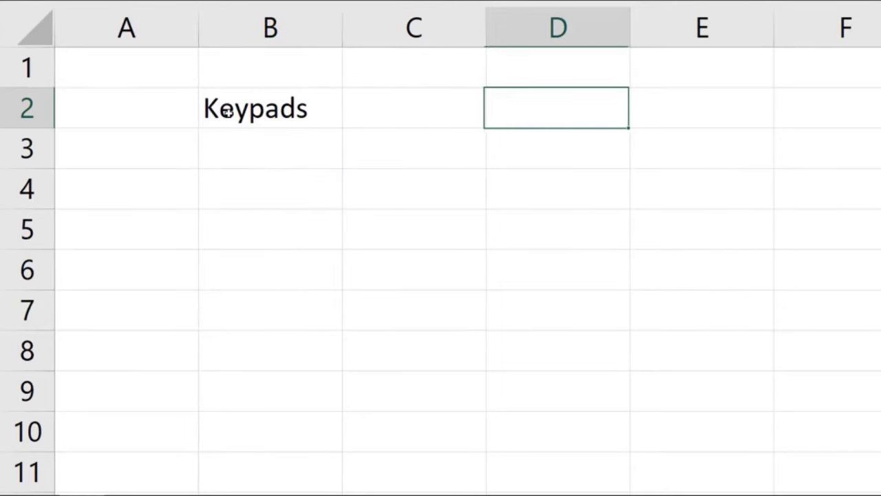
type("Screens")
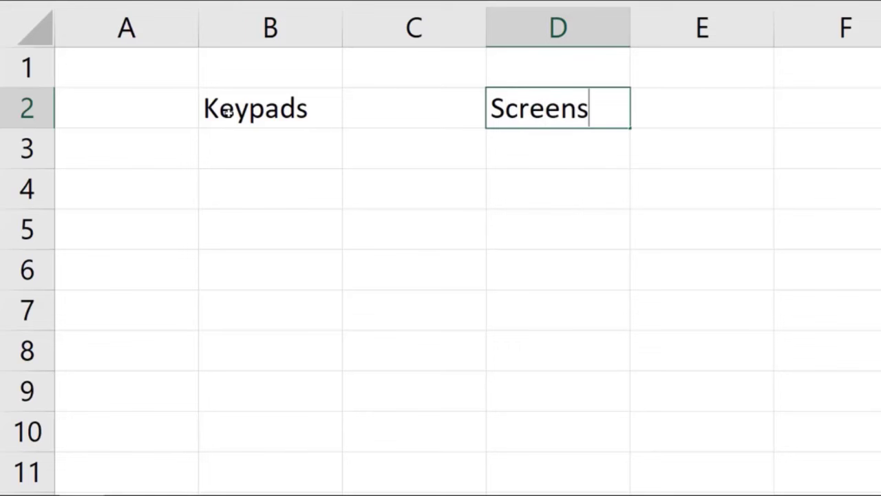
key("Return")
- Enter the row label Materials in cell A3
key("Left")
key("Left")
key("Left")
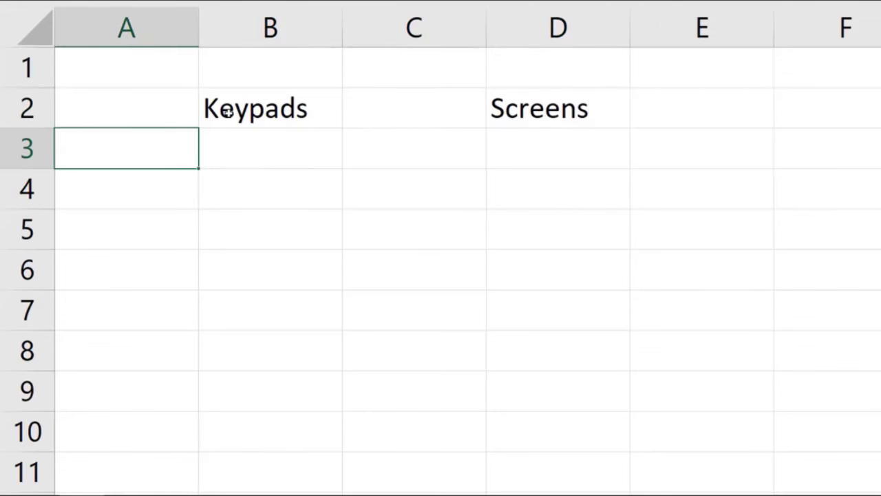
type("mater")
key("BackSpace")
key("BackSpace")
key("BackSpace")
key("BackSpace")
key("BackSpace")
type("Mateir")
key("BackSpace")
key("BackSpace")
type("r")
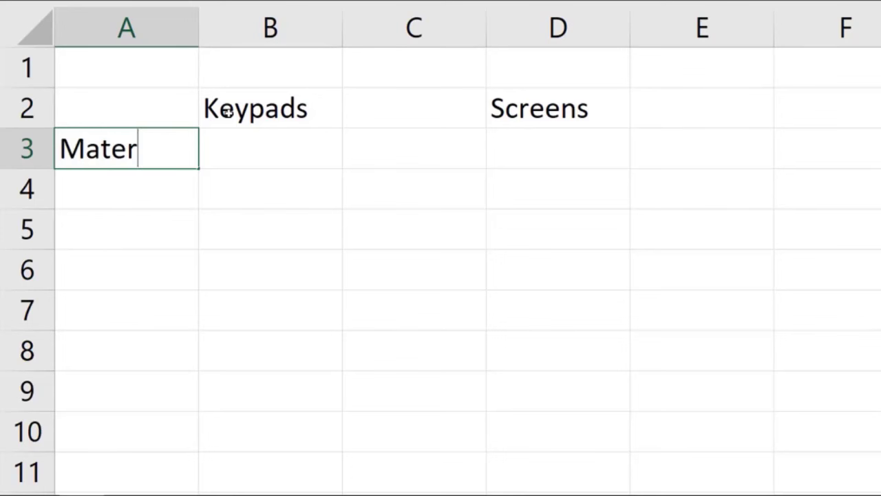
type("ials")
key("Return")
- Enter the row labels Labor in cell A5 and "Heat, Power" in cell A7
key("Return")
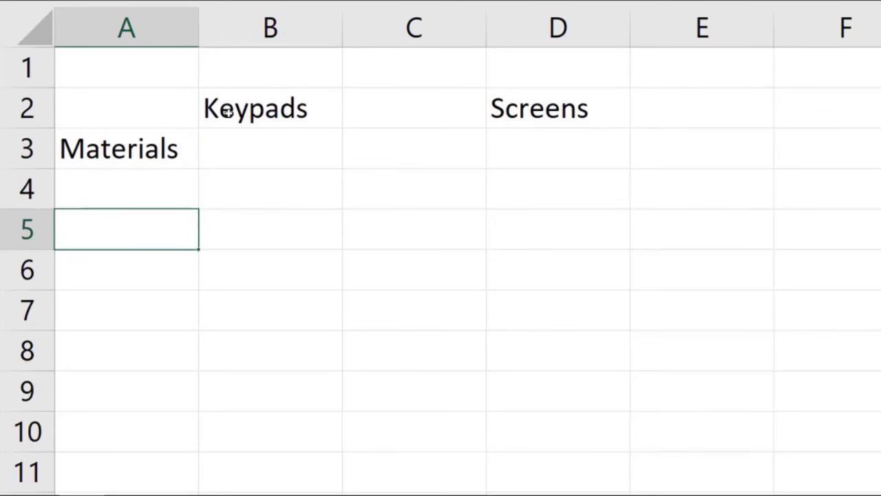
type("Labor")
key("Return")
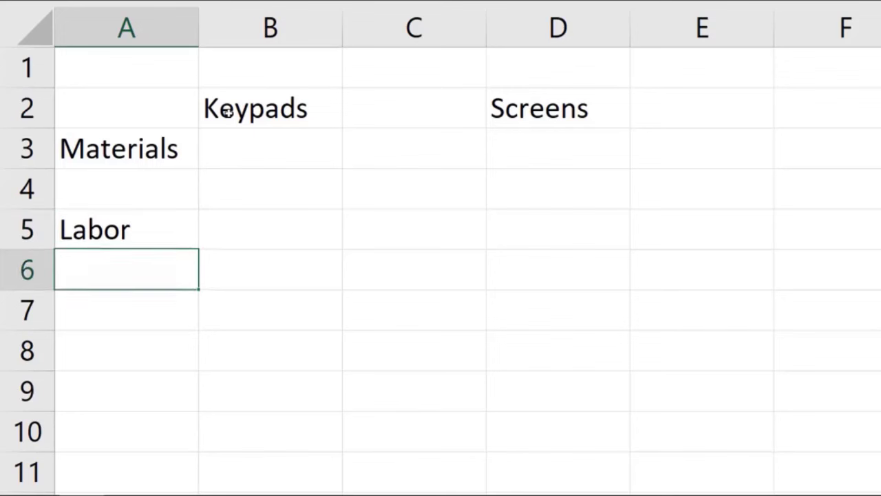
key("Return")
type("H")
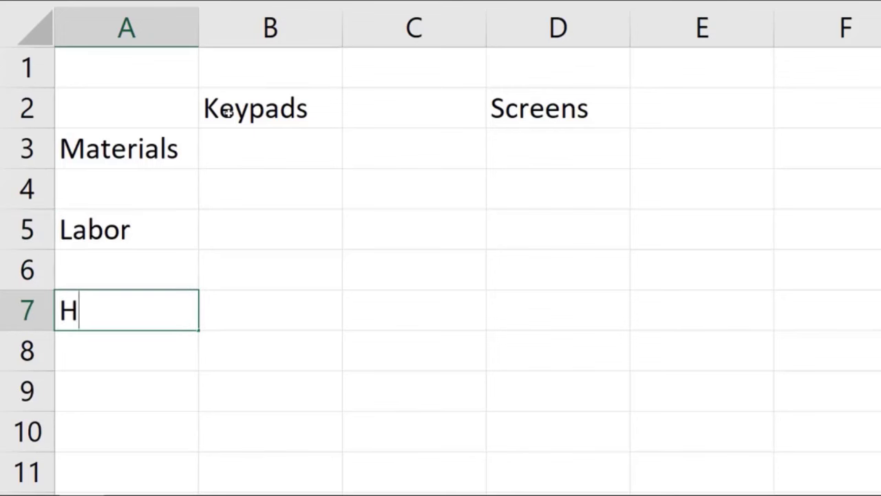
type("eat, Power")
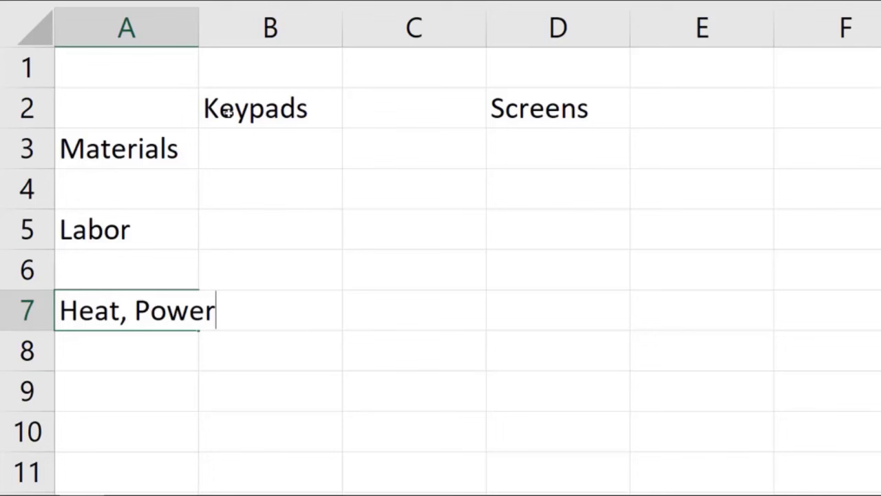
key("Return")
- Enter the row labels Machine in cell A9 and "Dpn, Insurance" in cell A11
key("Return")
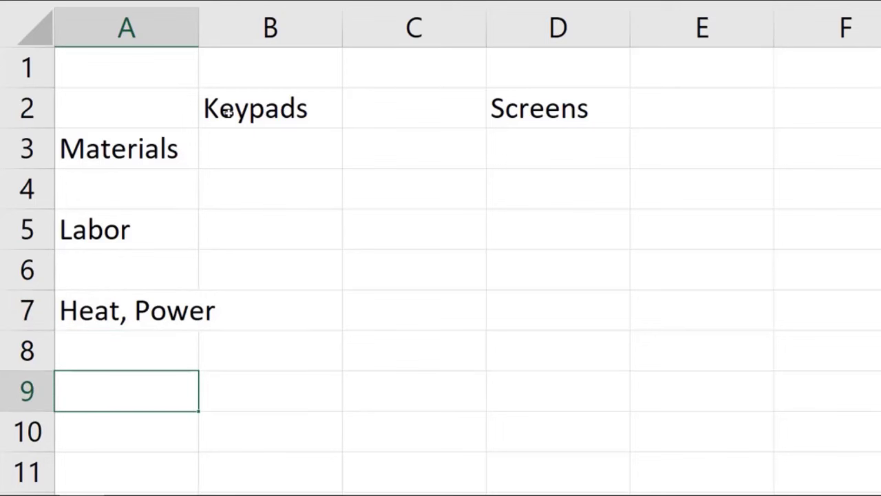
type("Machine")
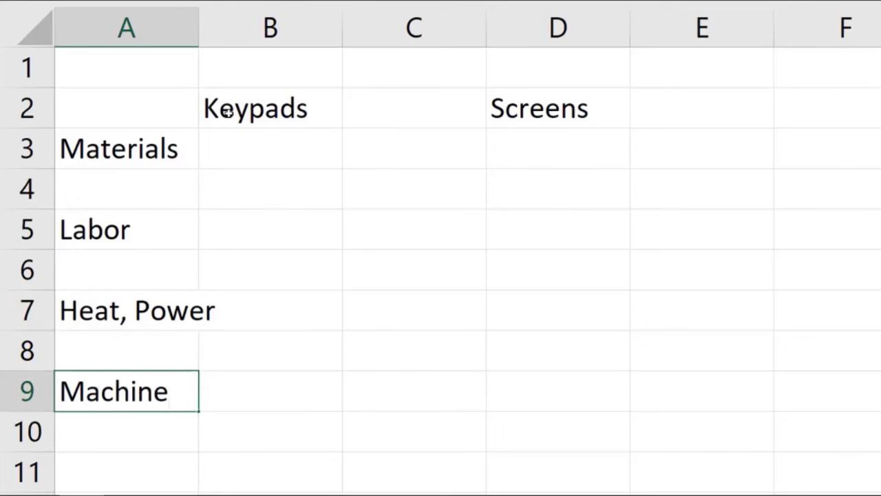
key("Return")
key("Return")
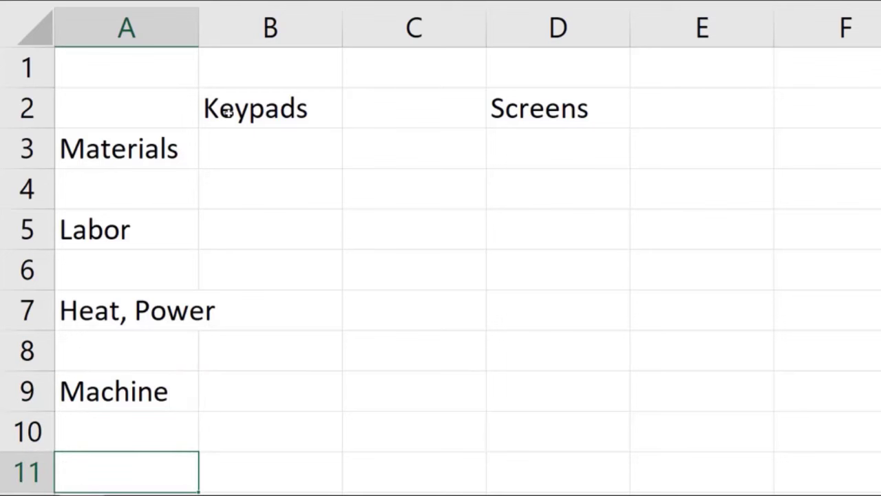
type("DP")
key("BackSpace")
type("p")
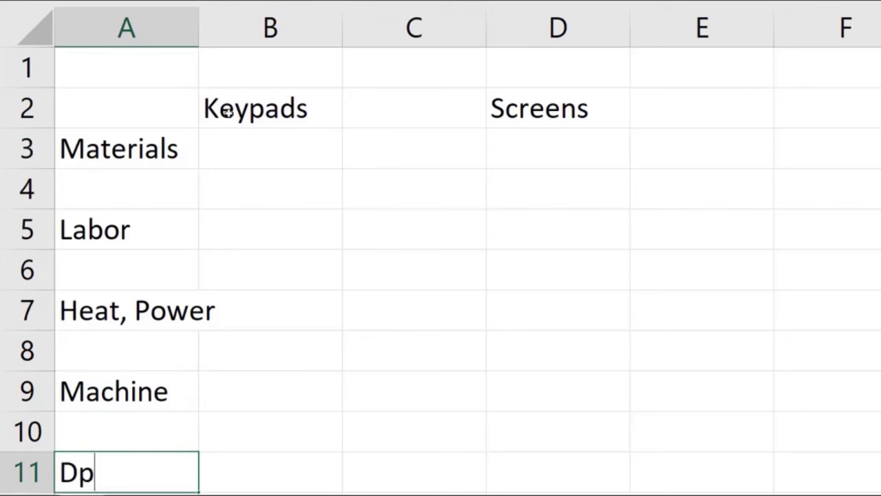
type("n, Insure")
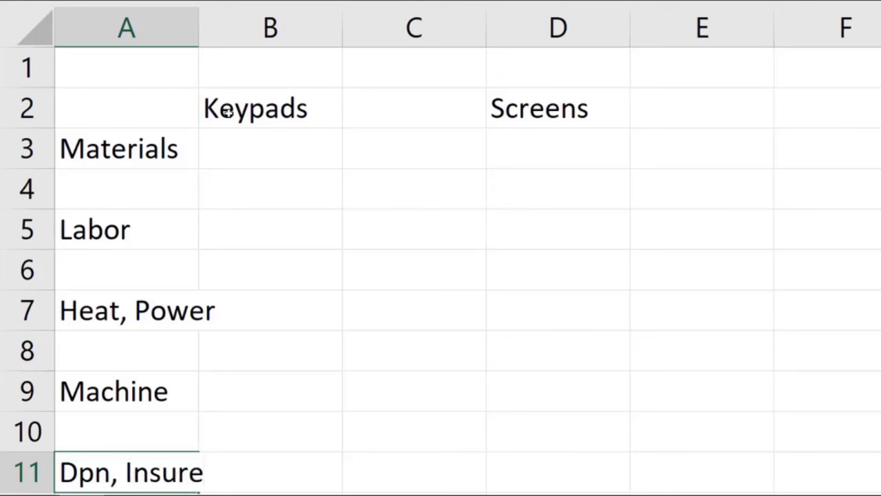
key("BackSpace")
type("an")
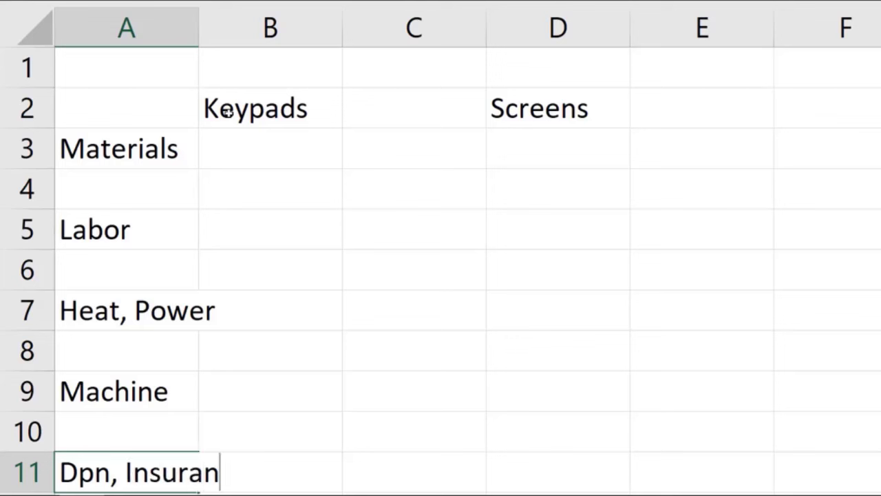
type("ce")
key("Return")
- Enter the row label Total in cell A13, two rows below the insurance label
key("Return")
key("Return")
key("Return")
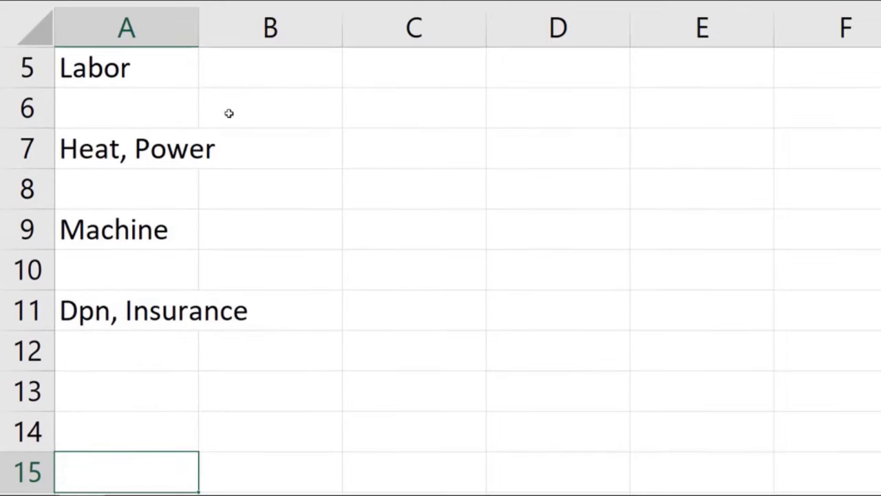
key("Up")
key("Up")
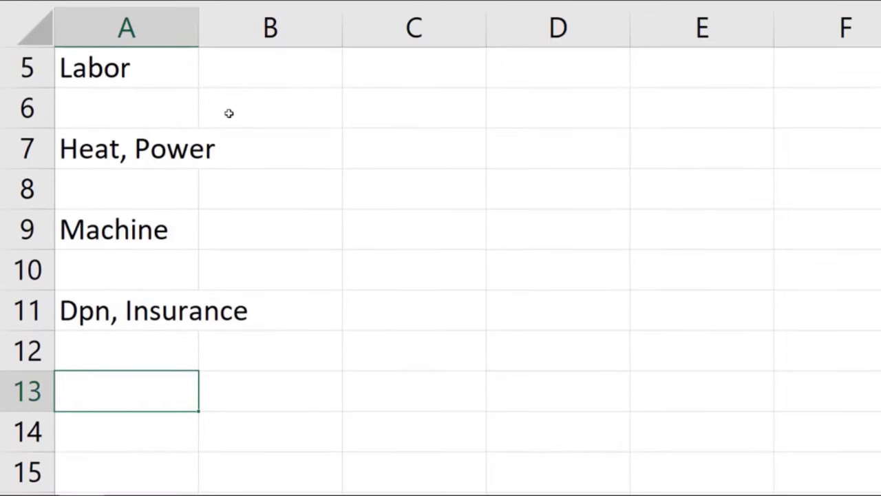
type("Total")
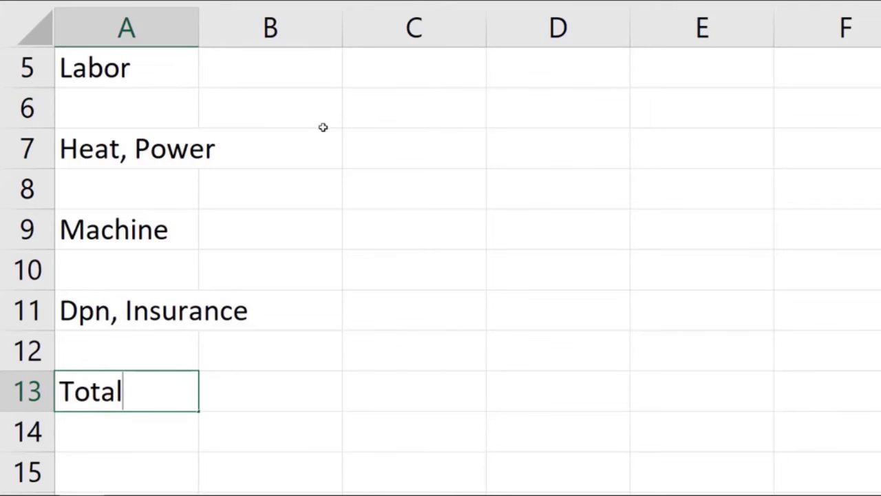
scroll(337, 220, "up", 2)
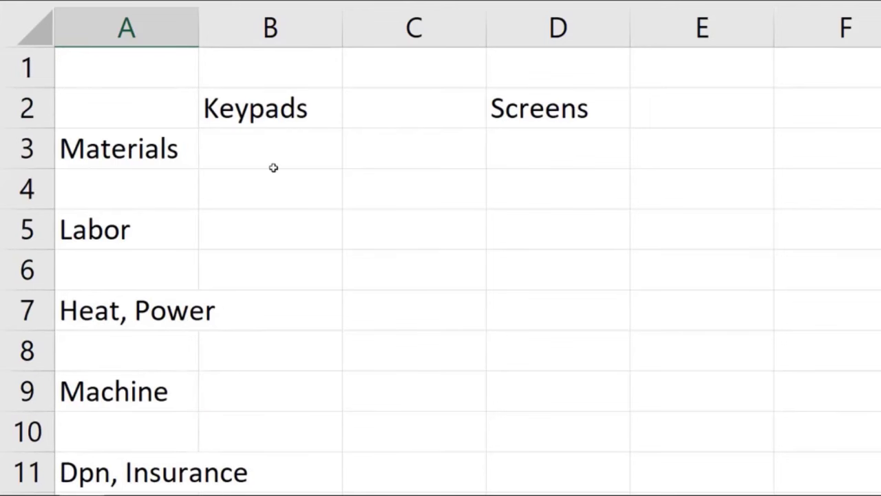
key("Return")
scroll(281, 163, "up", 2)
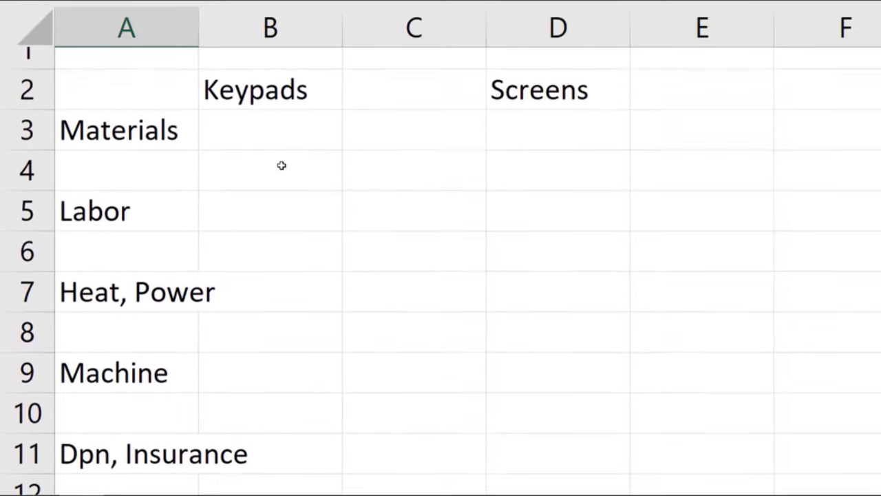
left_click(127, 70)
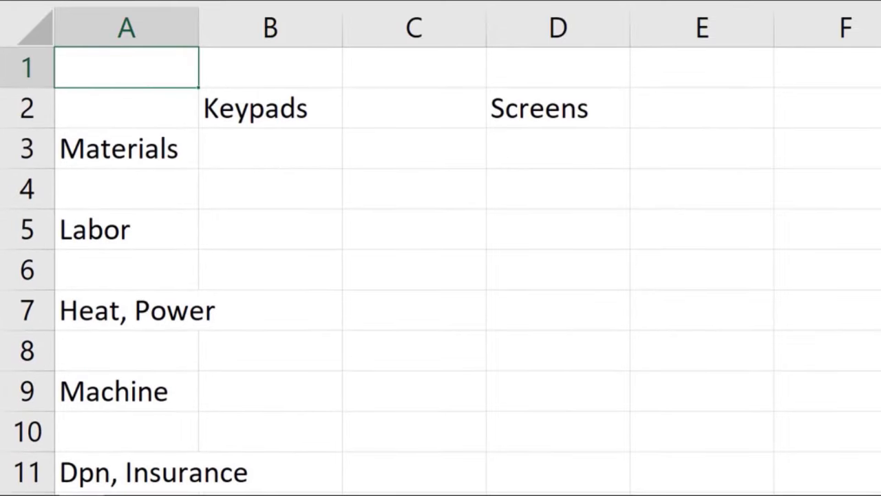
left_click_drag(47, 34, 223, 236)
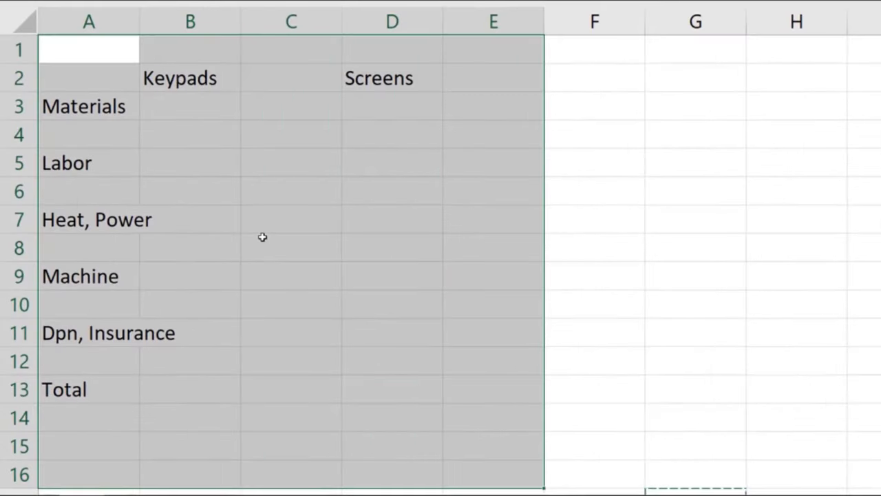
left_click(262, 233)
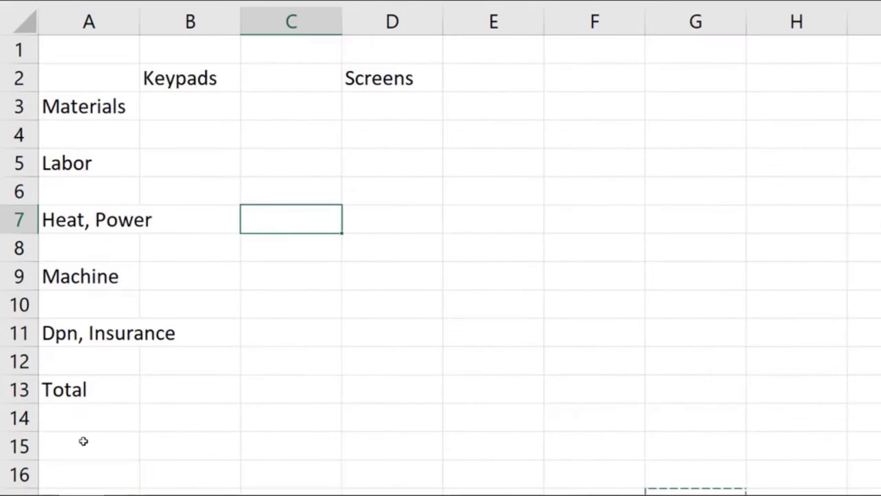
- Enter the label "In-house cost / unit" in cell A15, below the Total row
left_click_drag(43, 305, 493, 446)
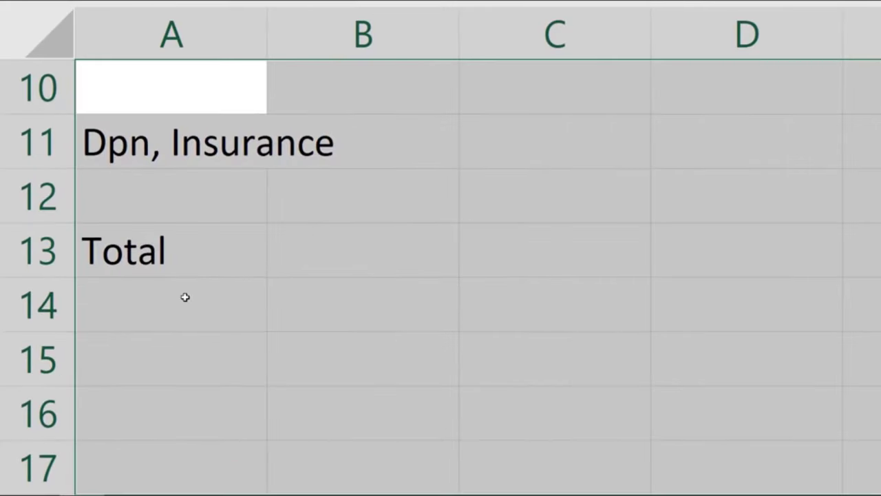
scroll(185, 296, "down", 1)
left_click(186, 195)
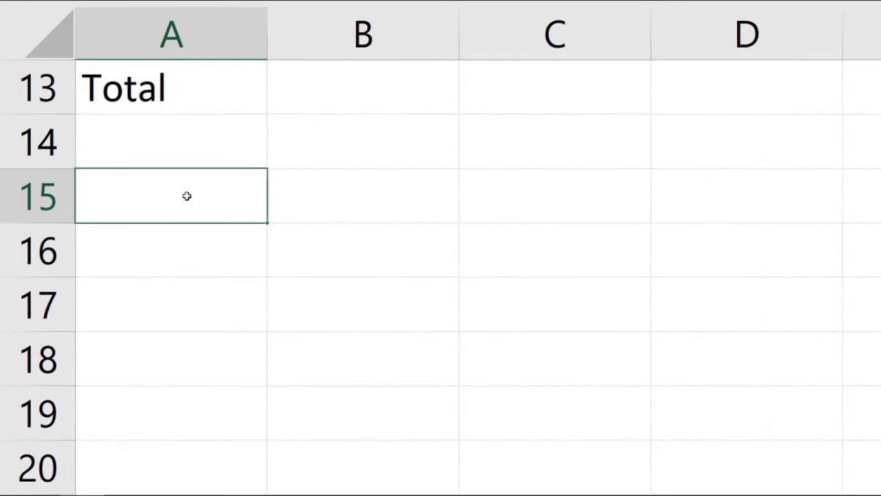
type("Inhoues")
key("BackSpace")
key("BackSpace")
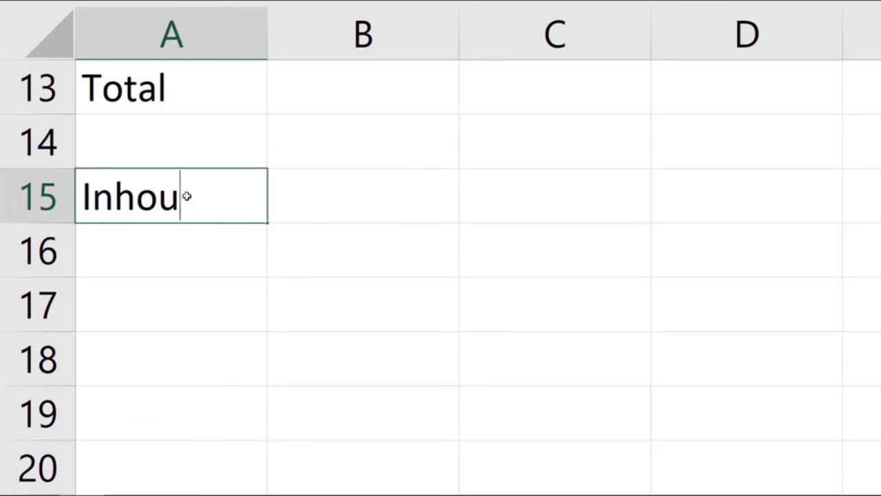
key("BackSpace")
key("BackSpace")
key("BackSpace")
type("-house")
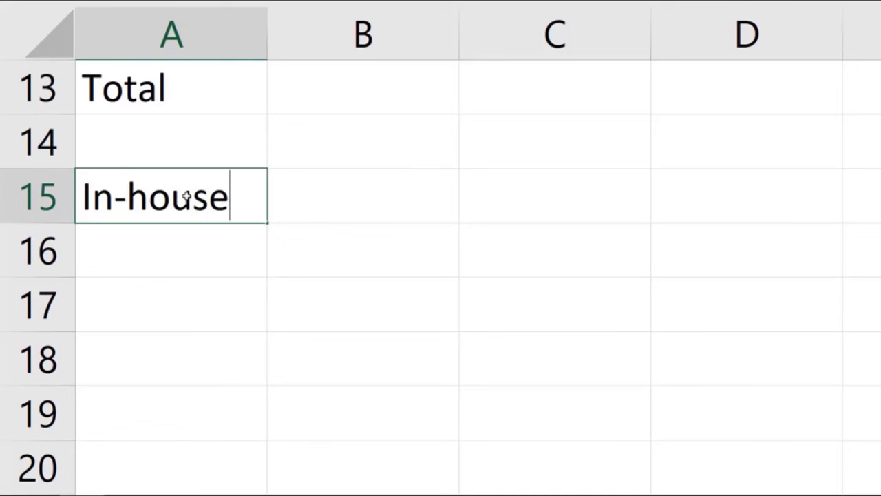
type(" cost")
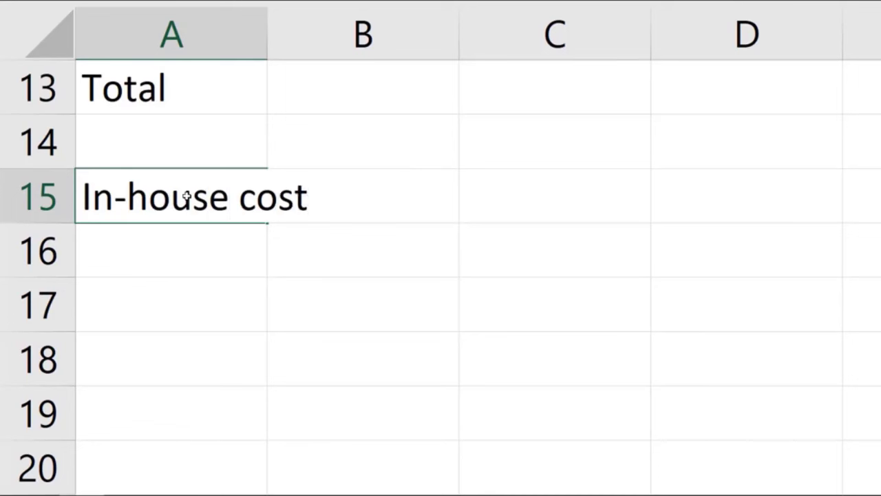
type(" / unit")
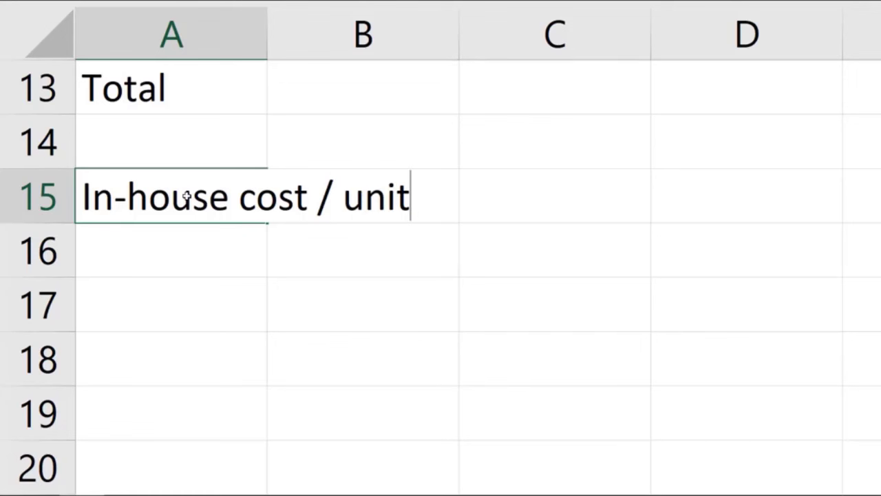
key("Return")
- Enter the labels "Outsource cost / unit" in cell A16 and Difference in cell A17
type("Outsource")
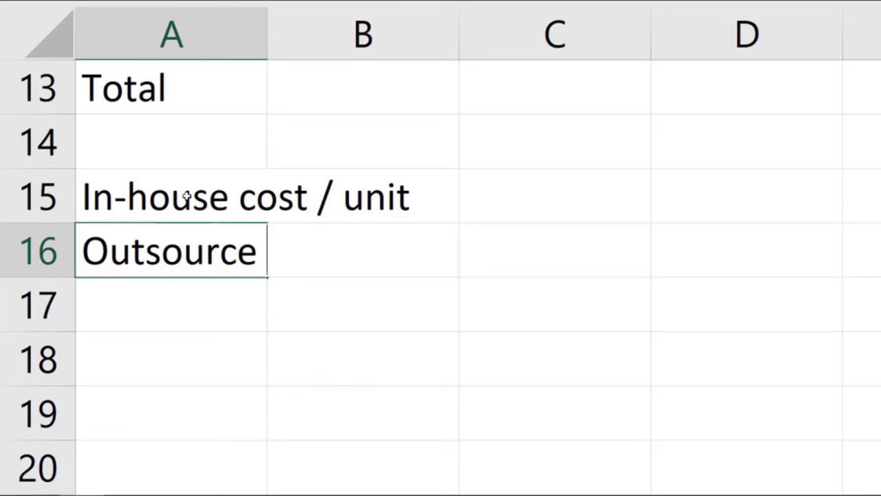
type(" cost")
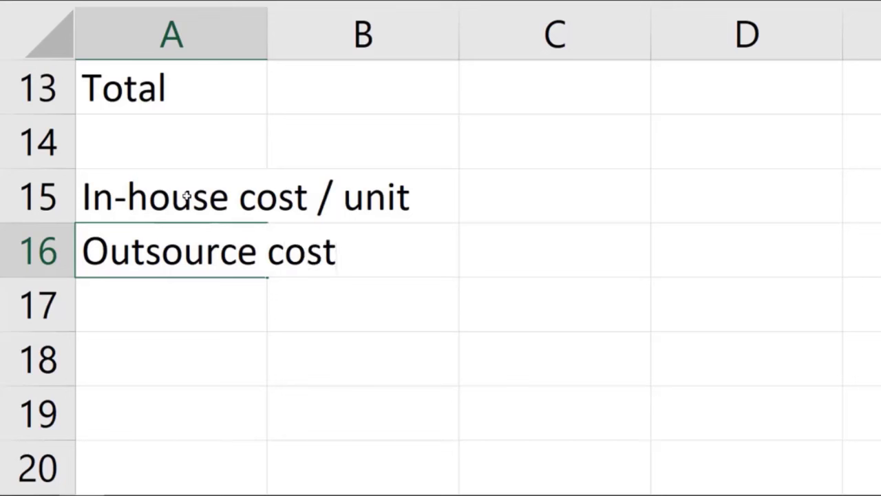
type(" / unit")
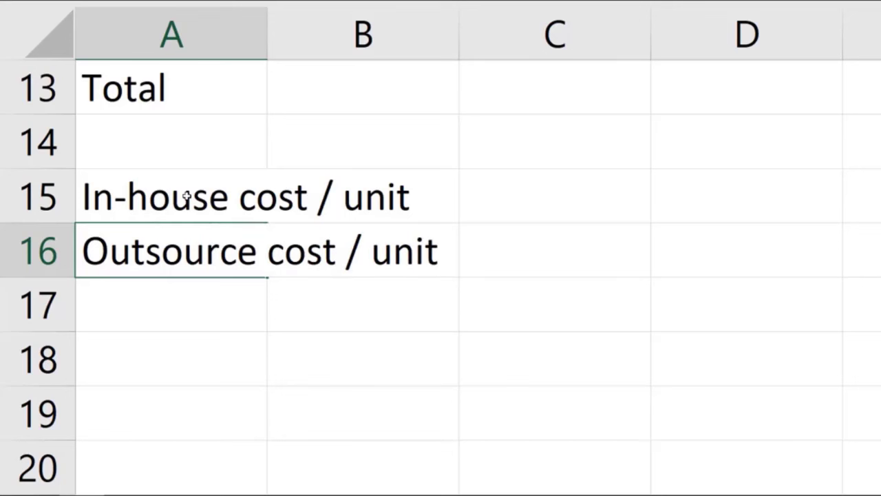
key("Return")
type("Difference")
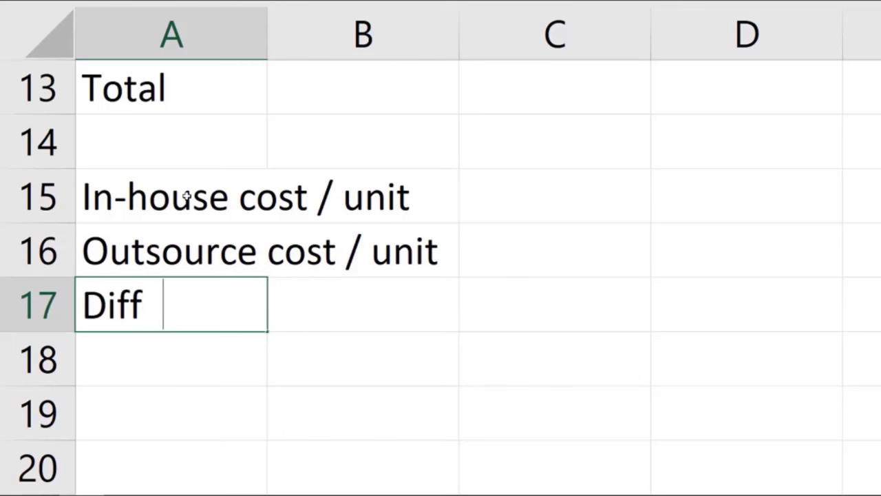
key("Return")
- Enter the conclusion text "Therefore Robber should..." in cell A19, two rows below the Difference label
key("Return")
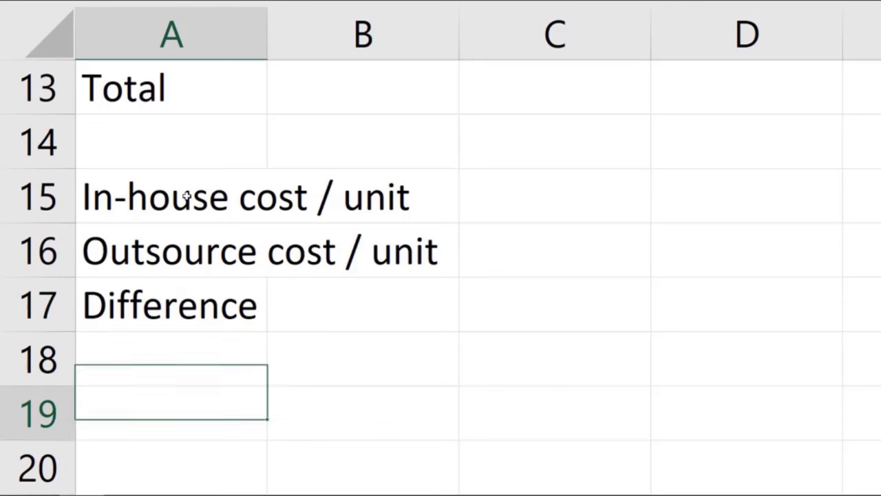
type("Therefore w")
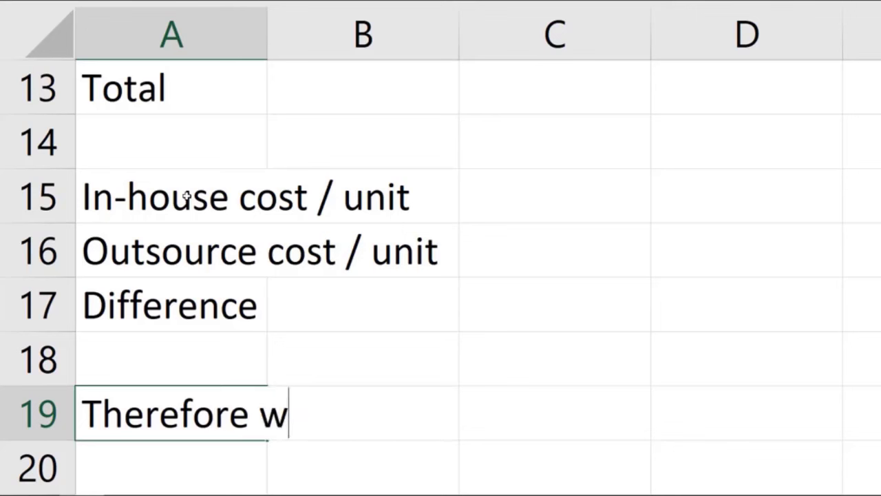
key("BackSpace")
type("Robb")
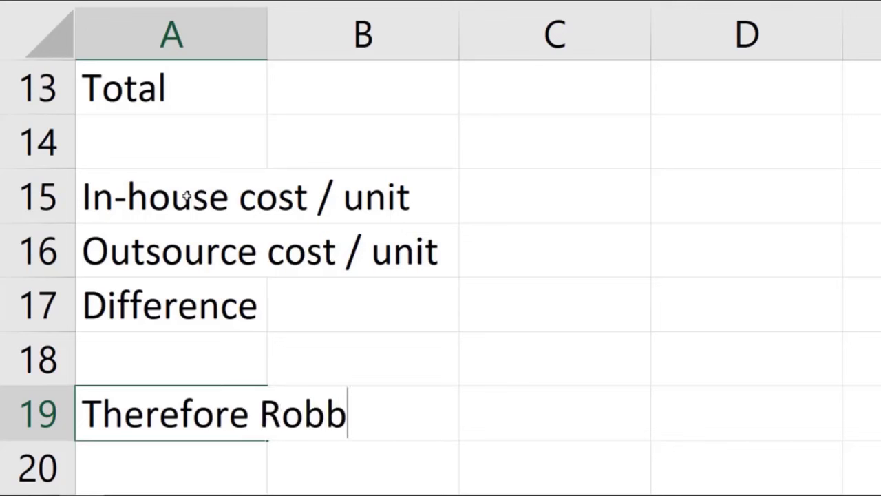
type("er should.")
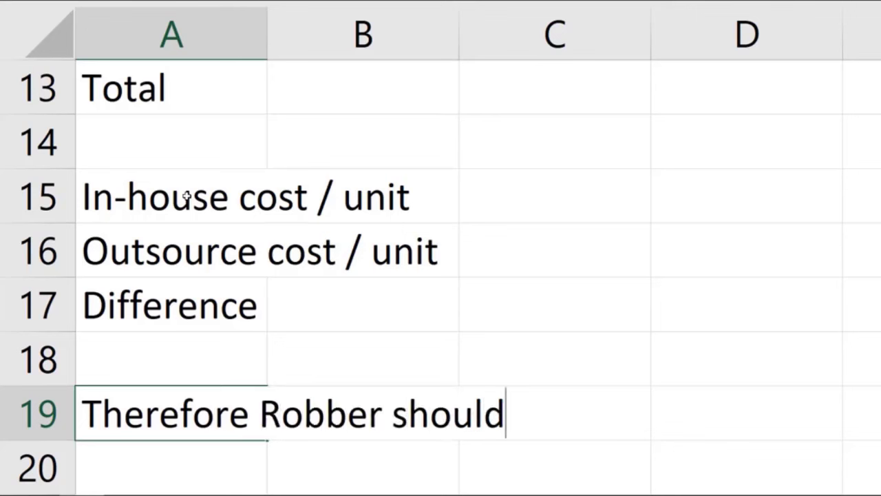
type("..")
key("Return")
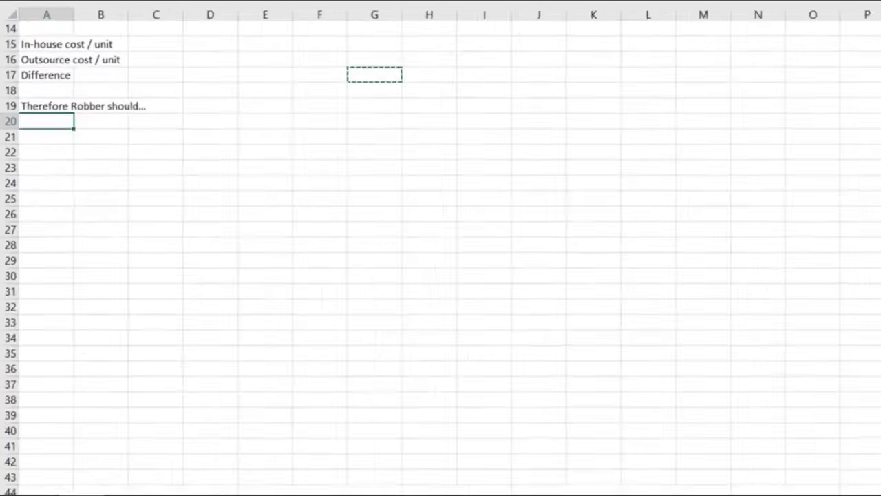
- Widen column A to fit its longest label
scroll(222, 65, "up", 5)
mouse_move(49, 28)
left_mouse_down()
mouse_move(218, 226)
mouse_move(220, 275)
left_mouse_up()
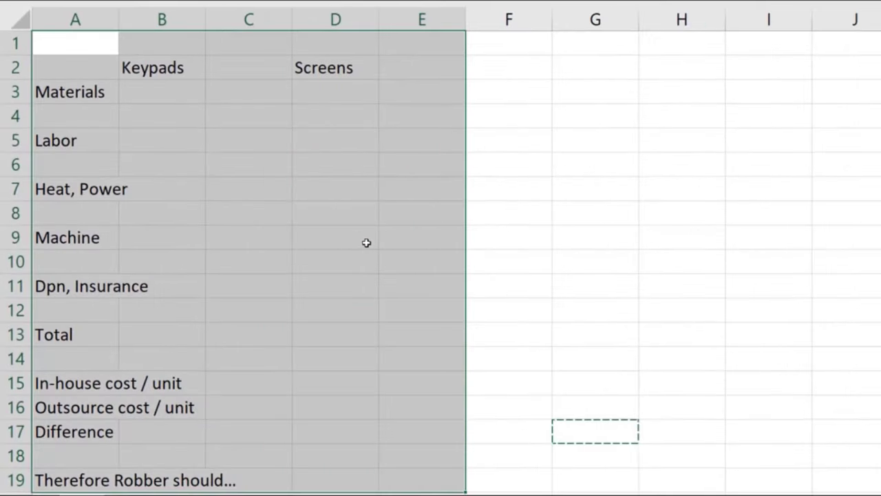
left_click(207, 142)
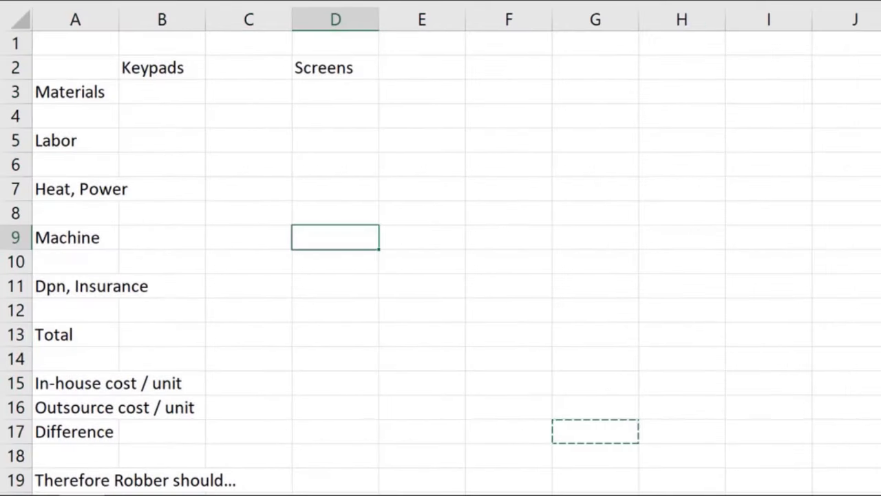
double_click(119, 15)
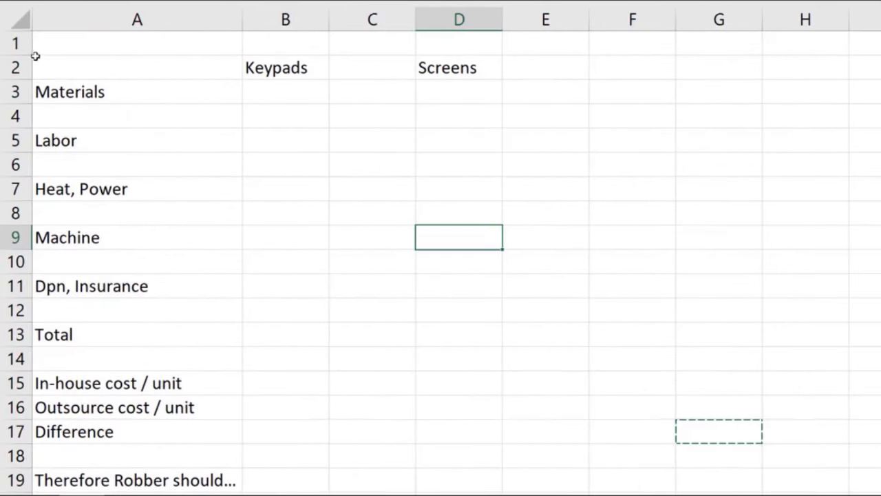
- Center the Keypads and Screens headings across row 2
left_click(15, 68)
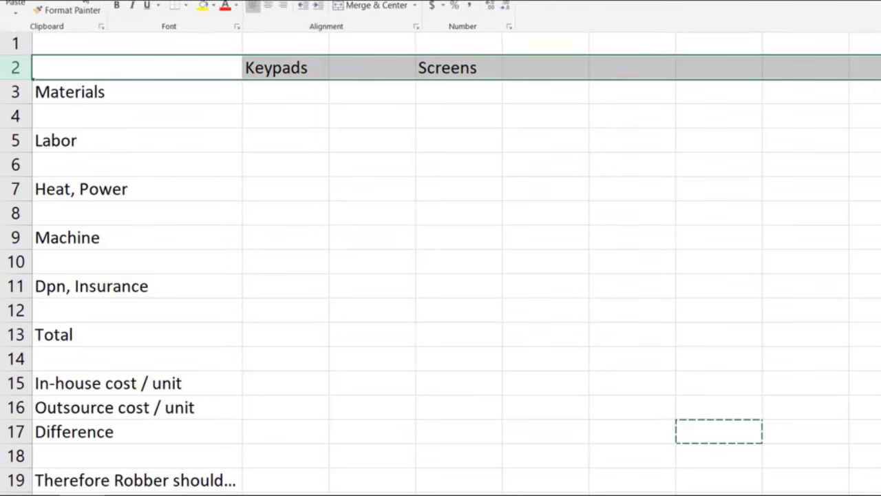
left_click(268, 9)
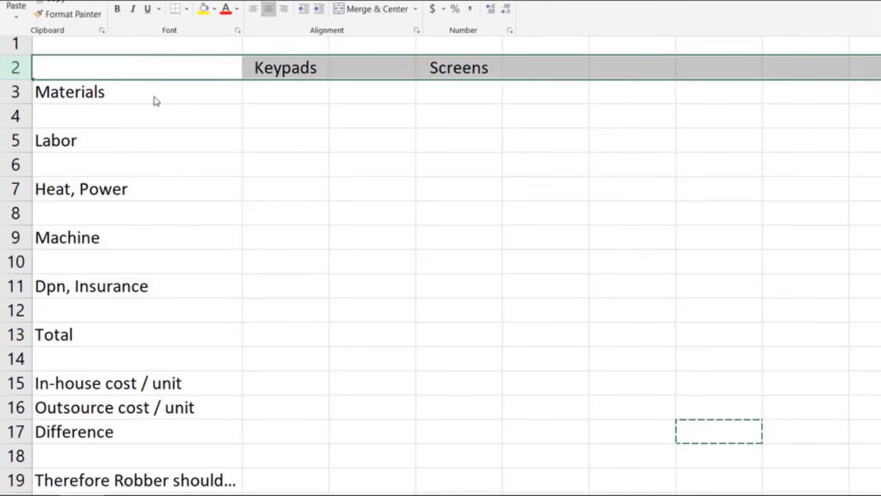
left_click(138, 112)
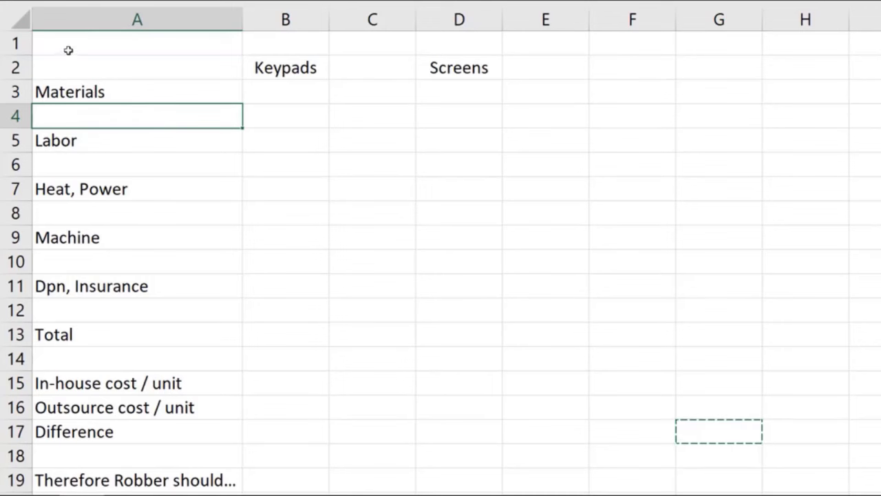
- Enter the labor costs in row 5: 40 for Keypads in cell B5 and 60 for Screens in cell D5
left_click_drag(76, 49, 473, 263)
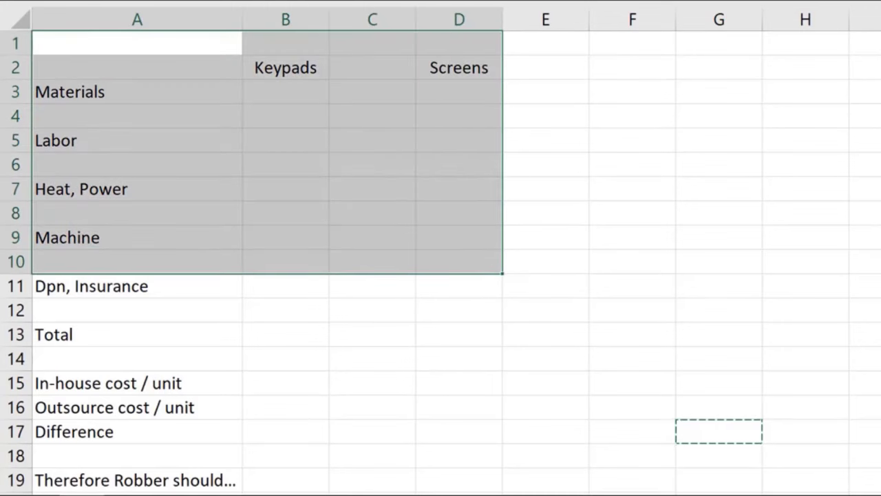
left_click(324, 106)
left_click_drag(165, 39, 640, 237)
left_click(248, 0)
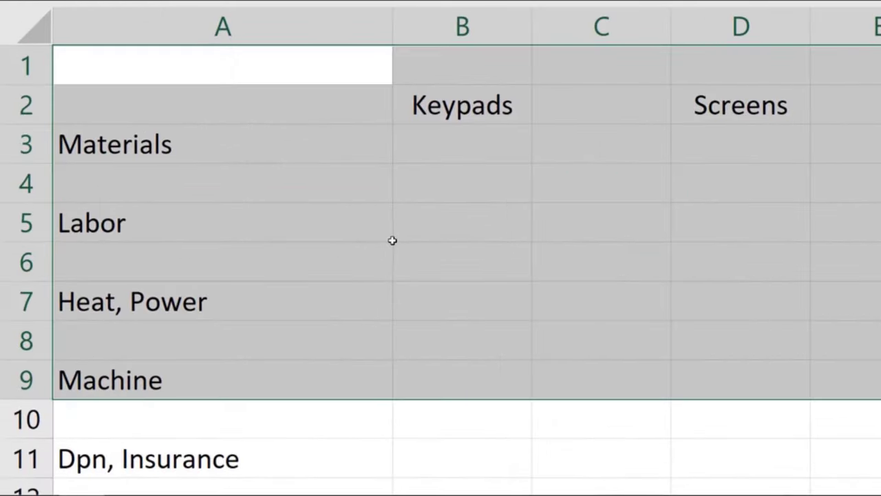
left_click(440, 225)
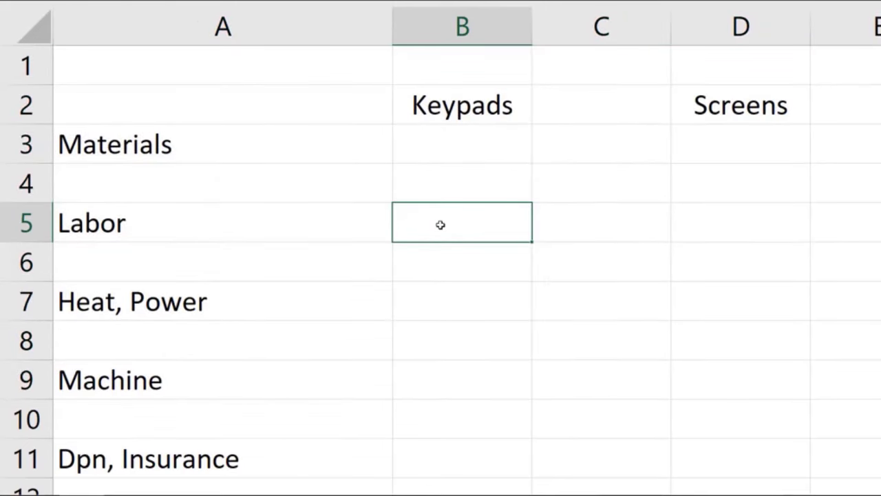
type("40")
key("Tab")
key("Tab")
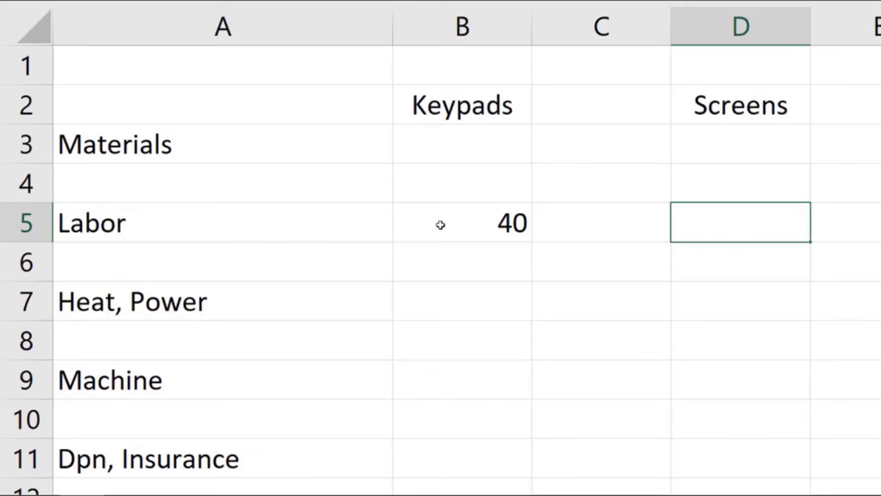
type("60")
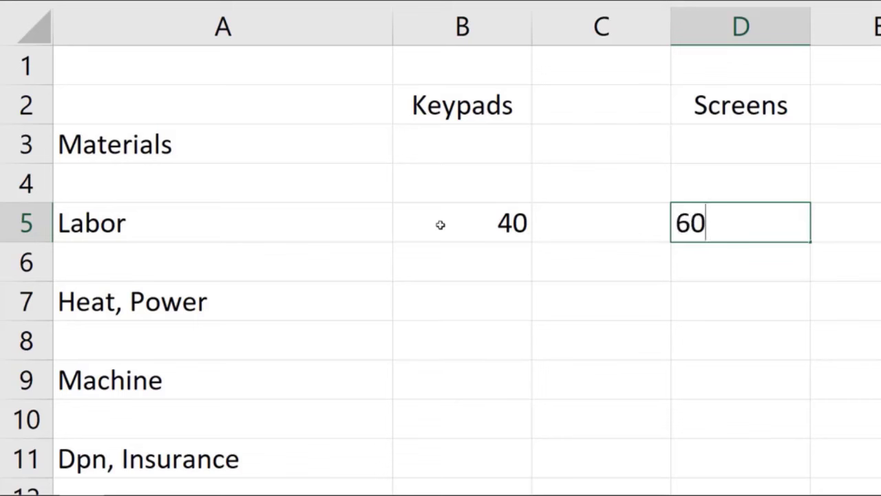
key("Return")
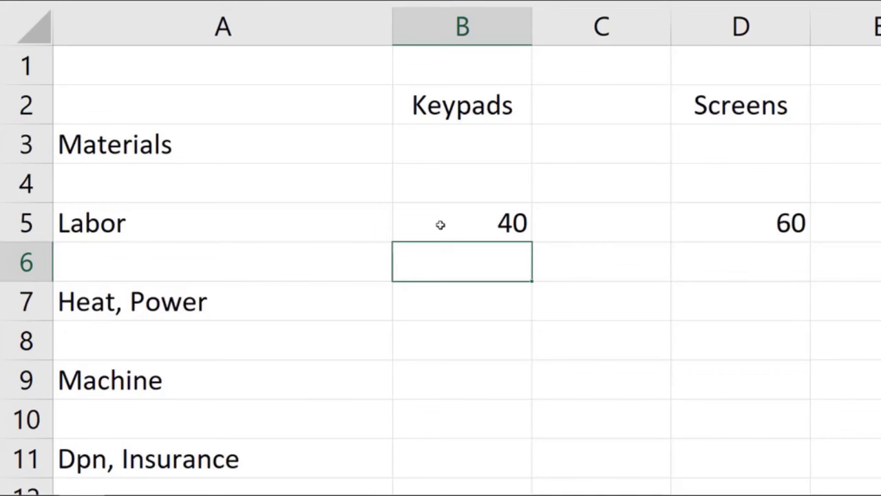
- Enter the formula =84*.4 in cell B11 for the Keypads depreciation and insurance cost
key("Down")
key("Down")
key("Down")
key("Down")
key("Down")
key("Down")
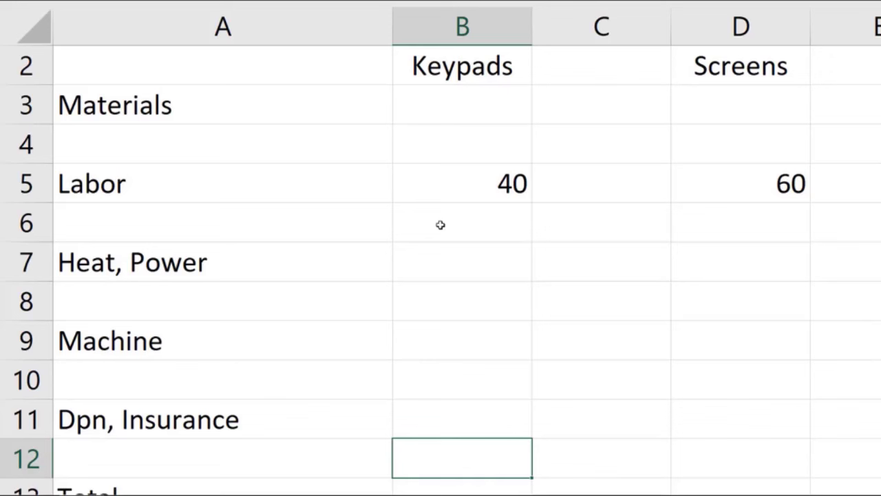
key("Up")
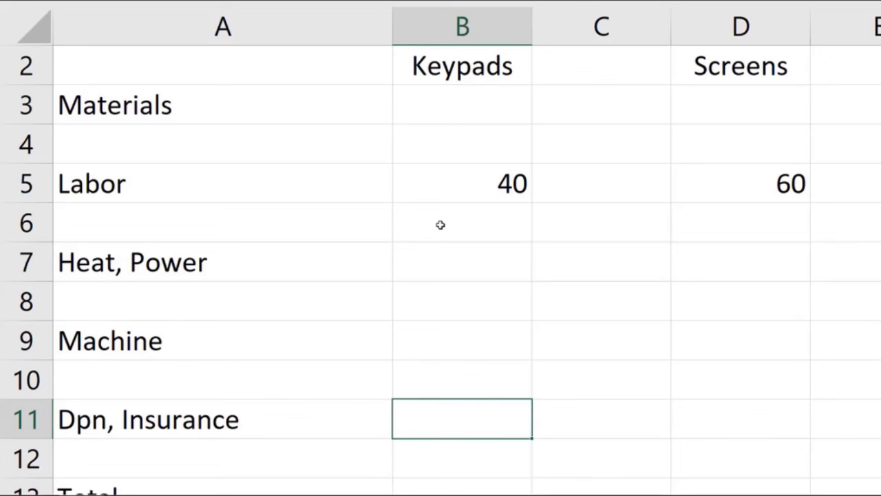
type("=84")
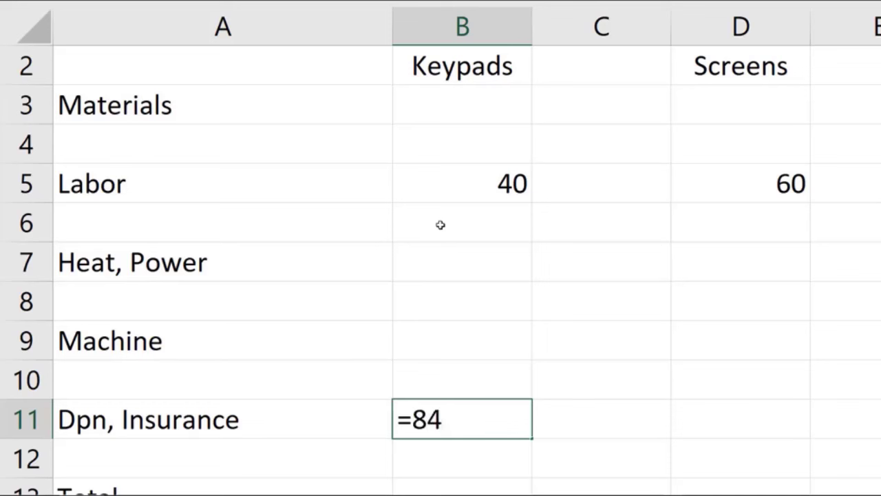
type("*.4")
key("Return")
- Copy the formula in B11 to cell D11 under Screens and change it to =96*0.4
key("Up")
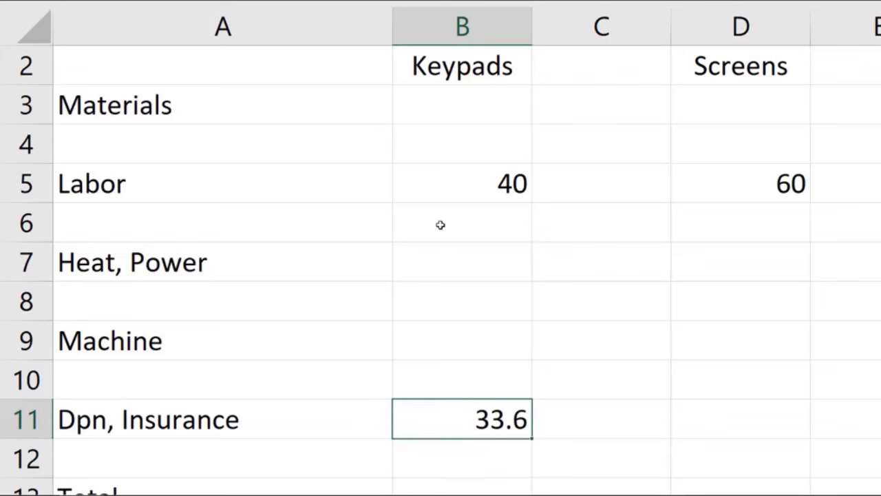
key("ctrl+c")
key("Right")
key("Right")
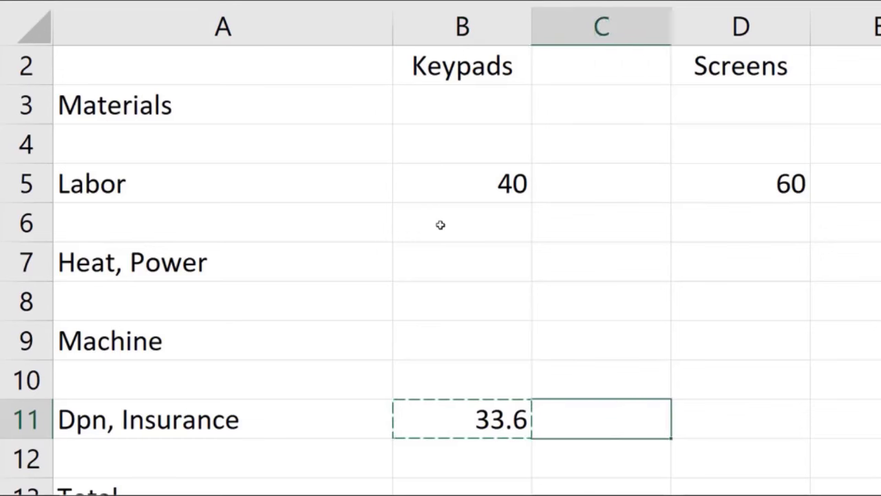
key("ctrl+v")
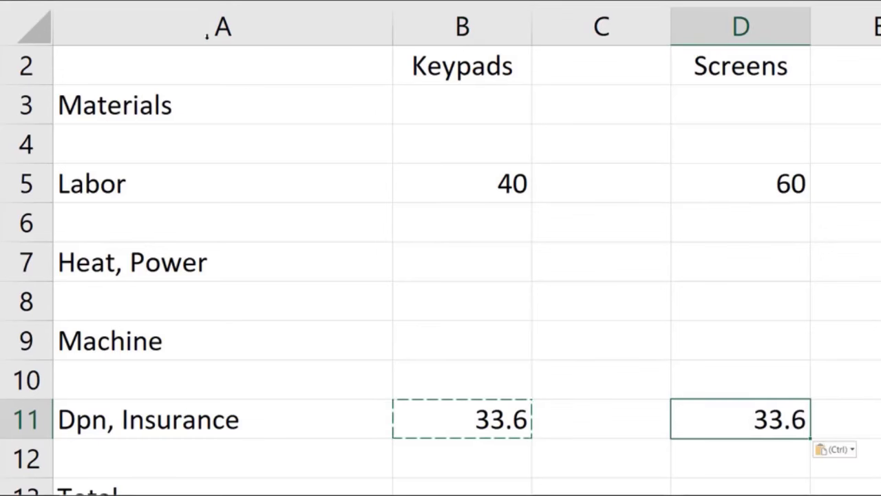
key("F2")
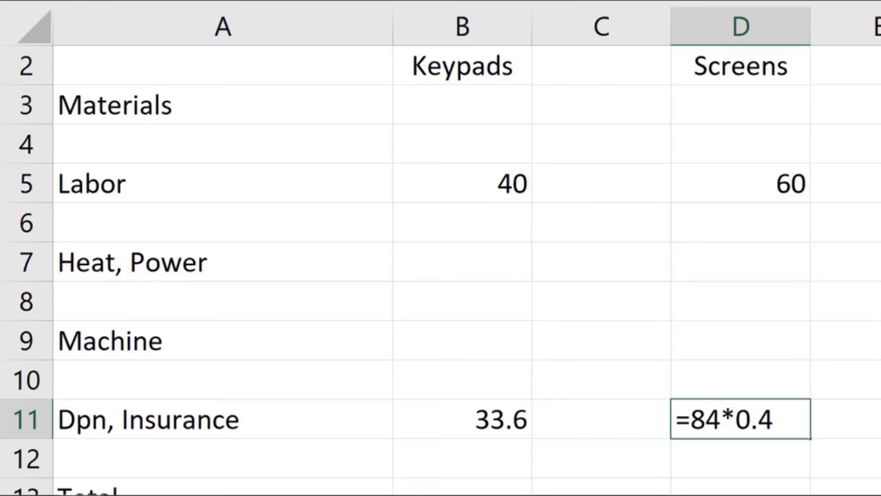
key("BackSpace")
key("BackSpace")
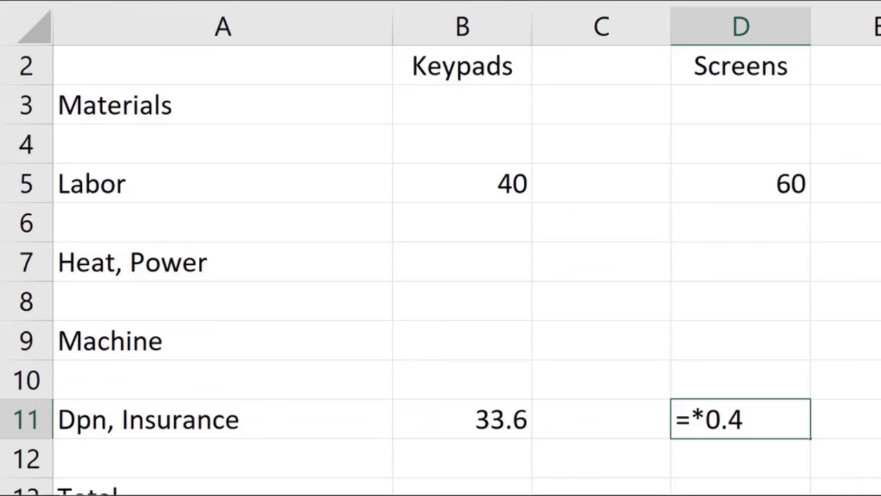
type("96")
key("Return")
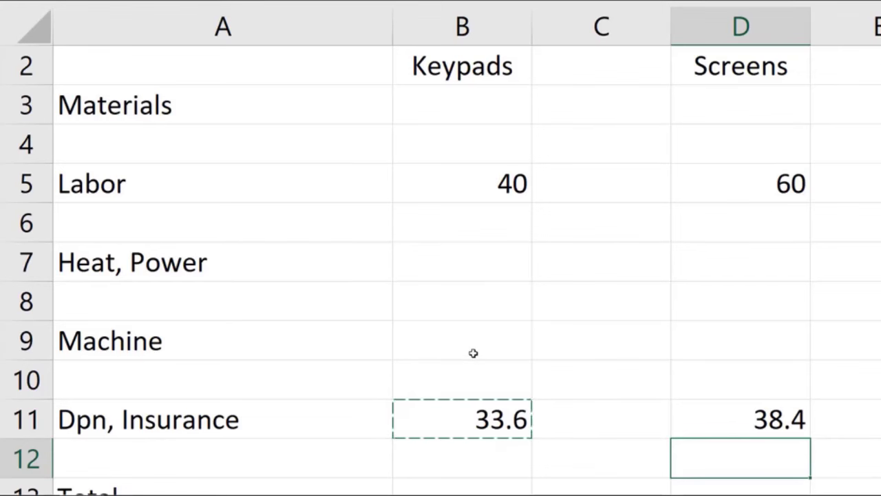
- Enter the formula =80+(80*1.05) in cell B3 for the Keypads materials cost
key("Up")
key("Up")
key("Up")
key("Left")
key("Left")
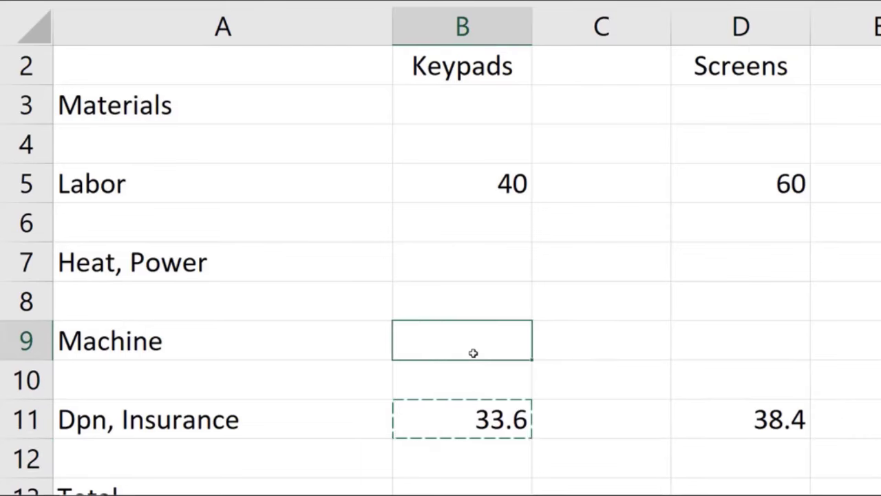
key("Up")
key("Up")
key("Up")
key("Up")
key("Up")
key("Up")
key("Up")
key("Up")
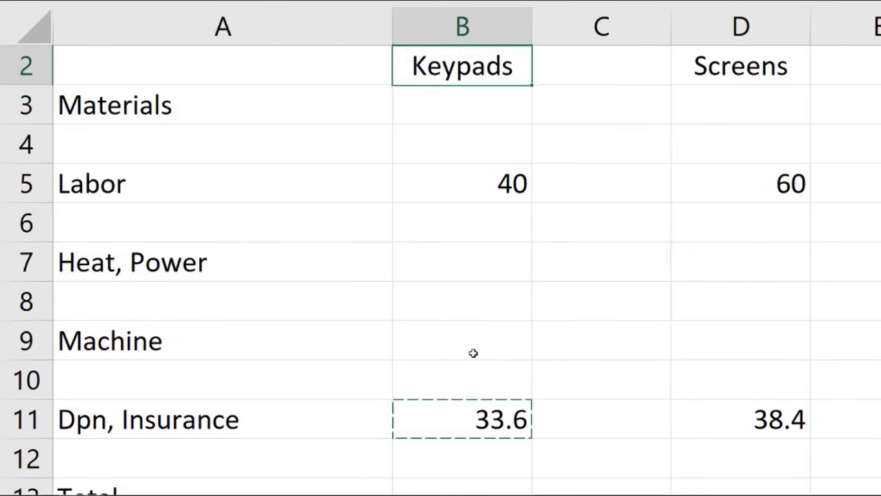
key("Down")
key("Down")
type("=")
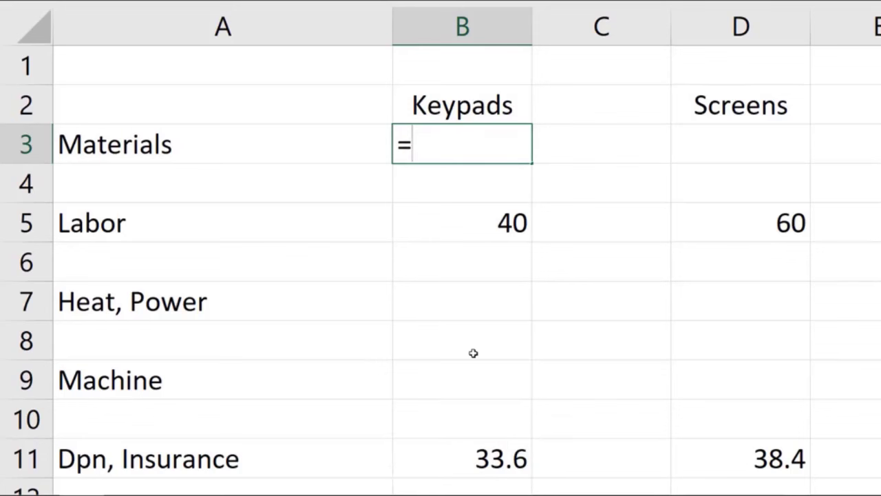
type("80")
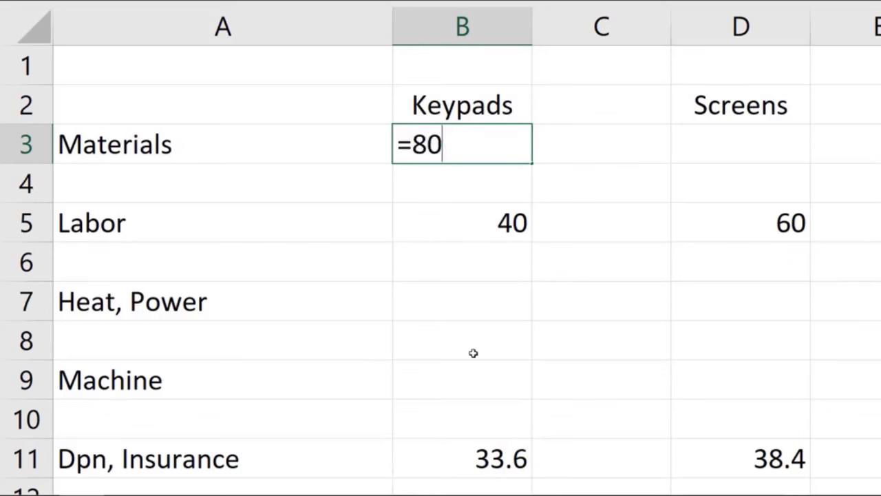
type("+(")
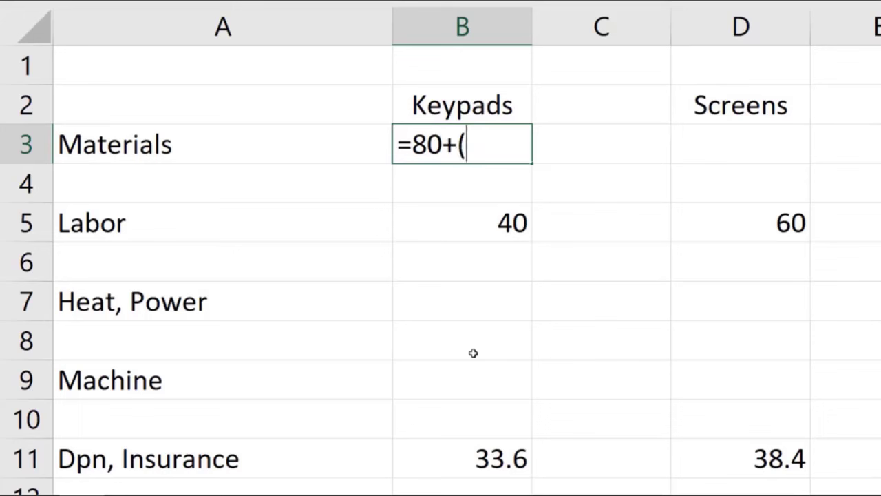
type("80*")
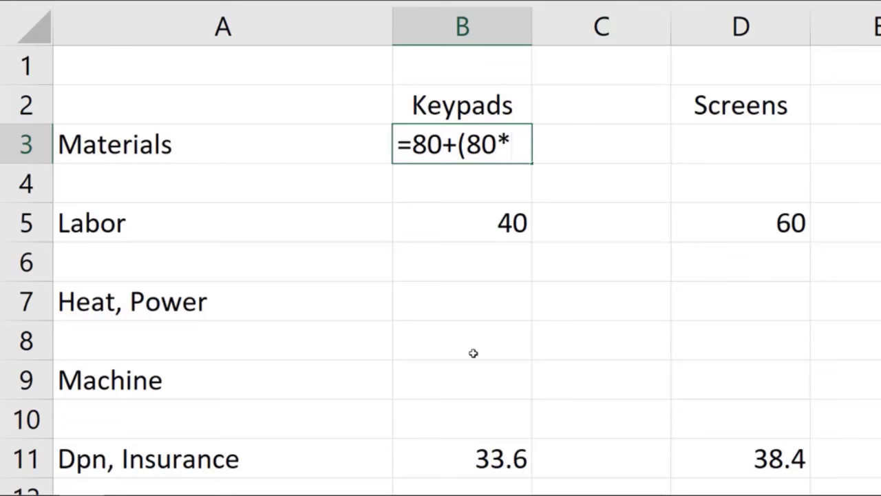
type("1.0")
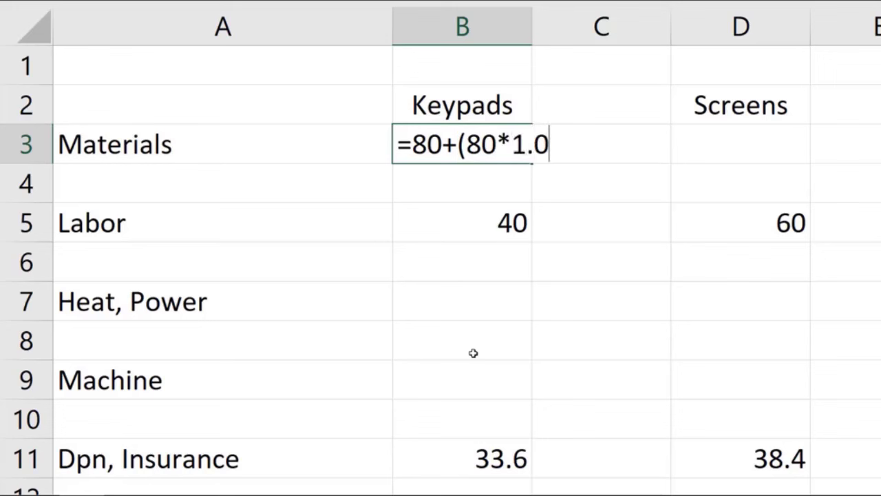
type("5)")
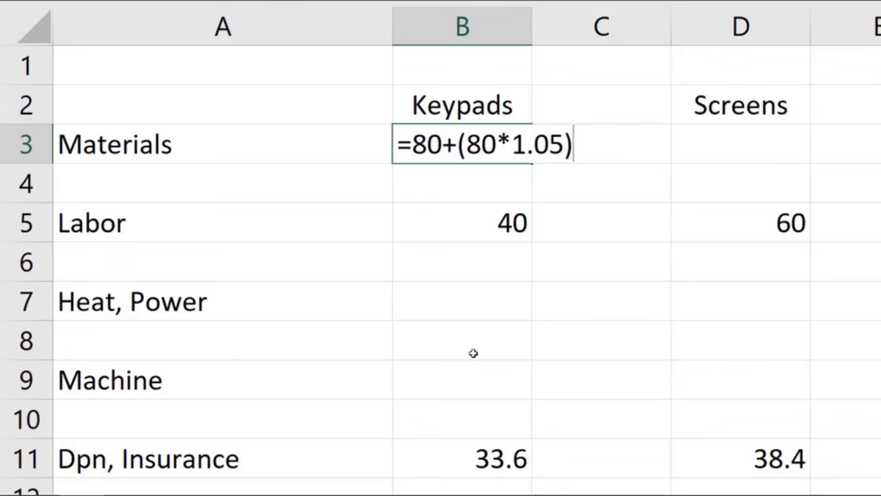
key("Return")
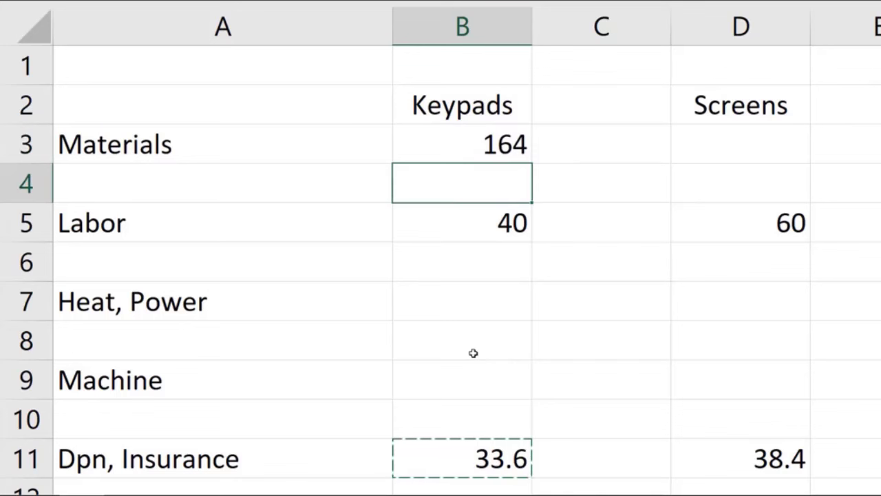
- Enter the formula =116*1.02 in cell D3 for the Screens materials cost
left_click(707, 152)
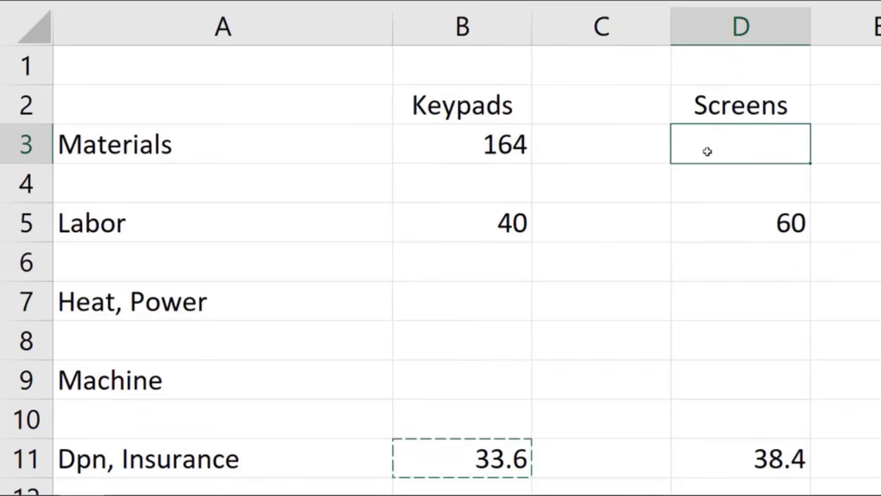
type("=")
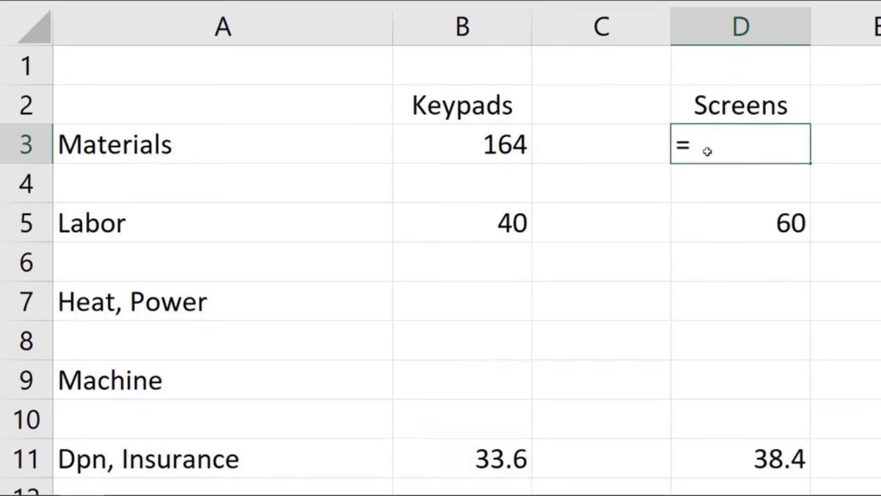
type("116*1.02")
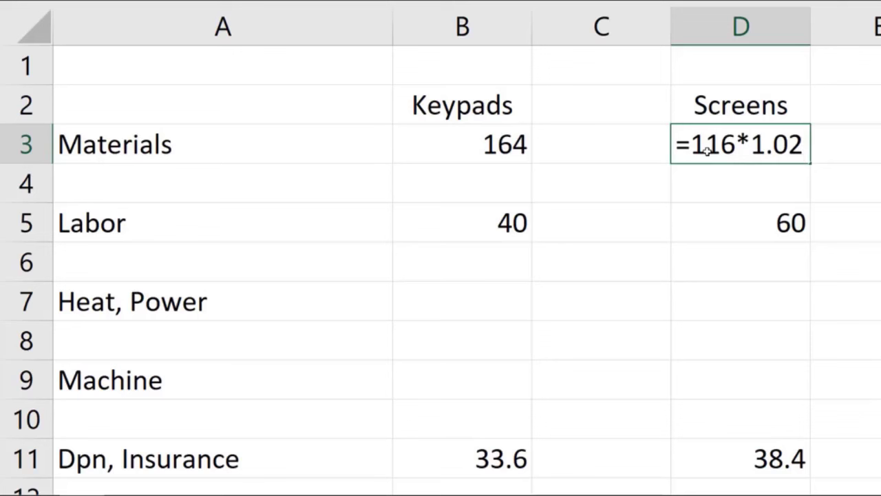
key("Return")
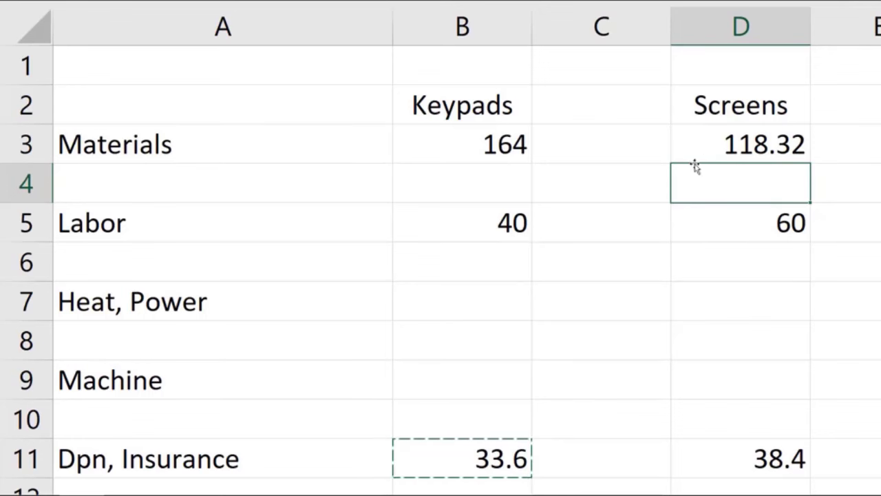
- Enter the formula =64-(B5*.5) in cell B7 for the Keypads heat and power cost, referencing the labor cell
scroll(443, 191, "down", 1)
left_click(458, 182)
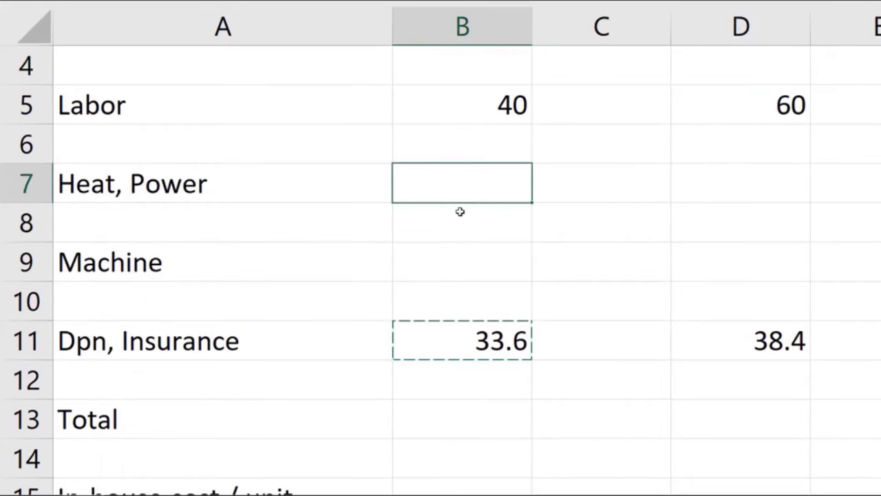
type("=")
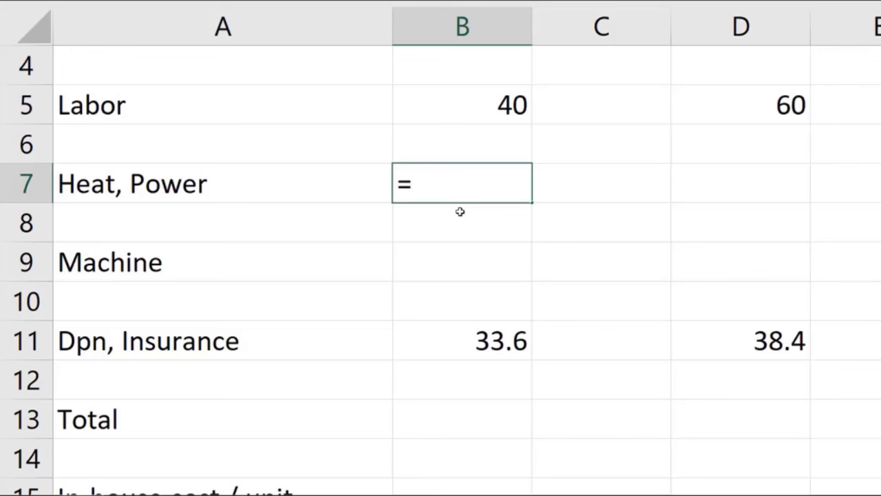
type("64")
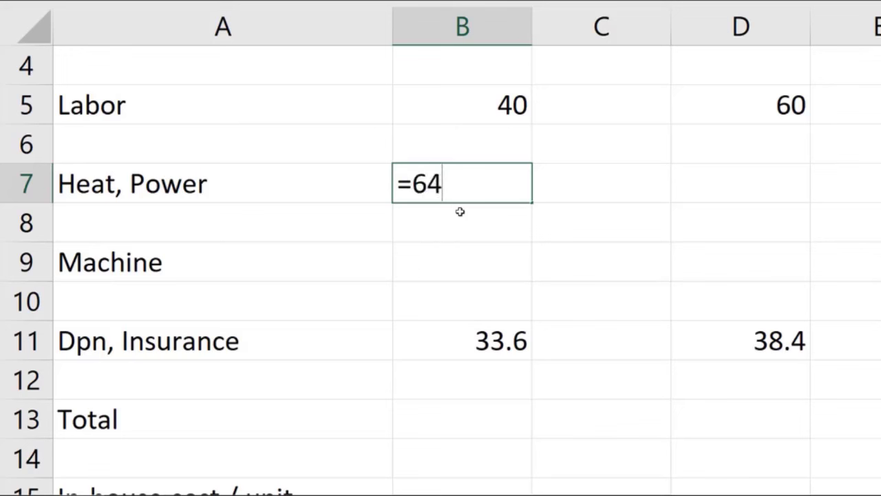
type("-(")
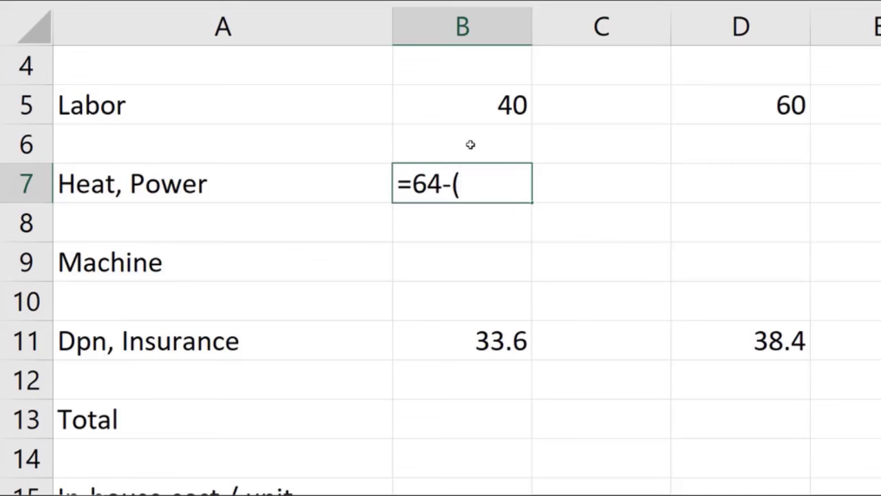
left_click(470, 97)
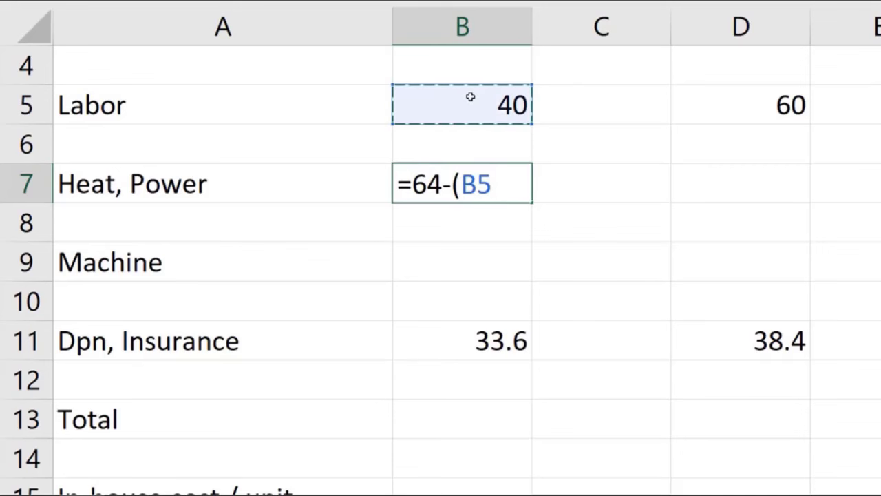
type("*.5")
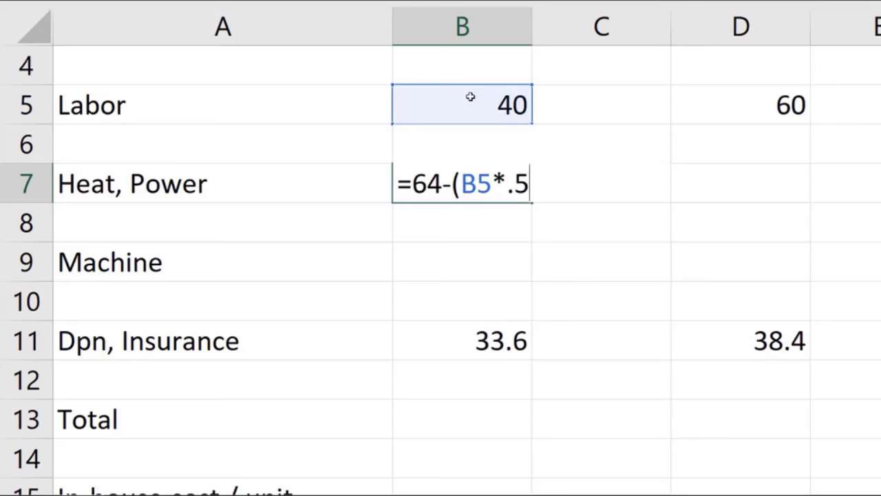
type(")")
key("Return")
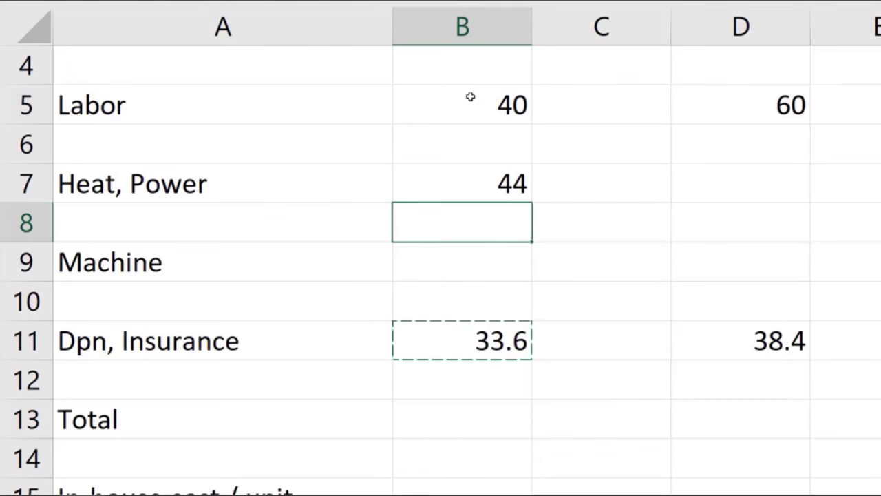
- Copy the formula in B7 to cell D7 under Screens and change it to =88-(D5*0.5)
key("Up")
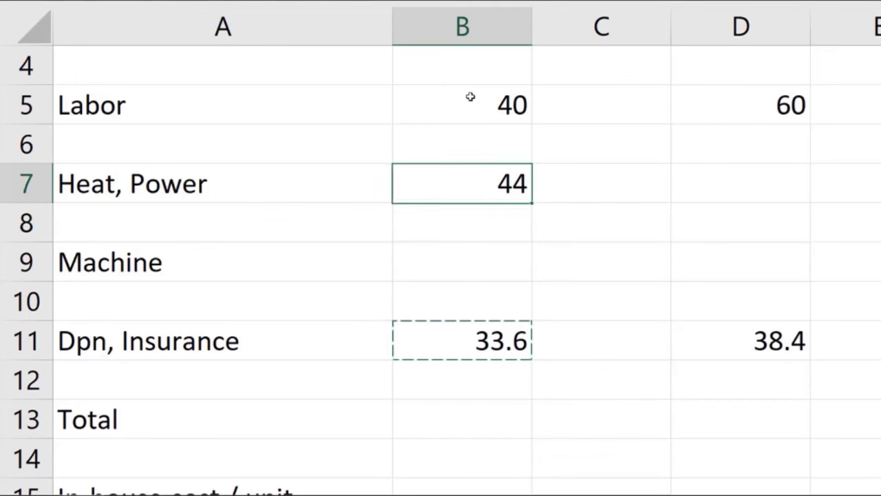
key("Right")
key("Right")
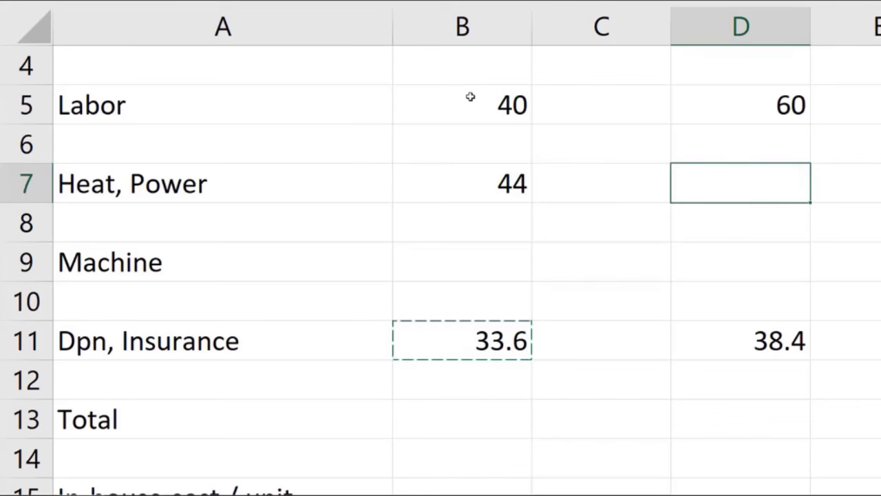
left_click(453, 168)
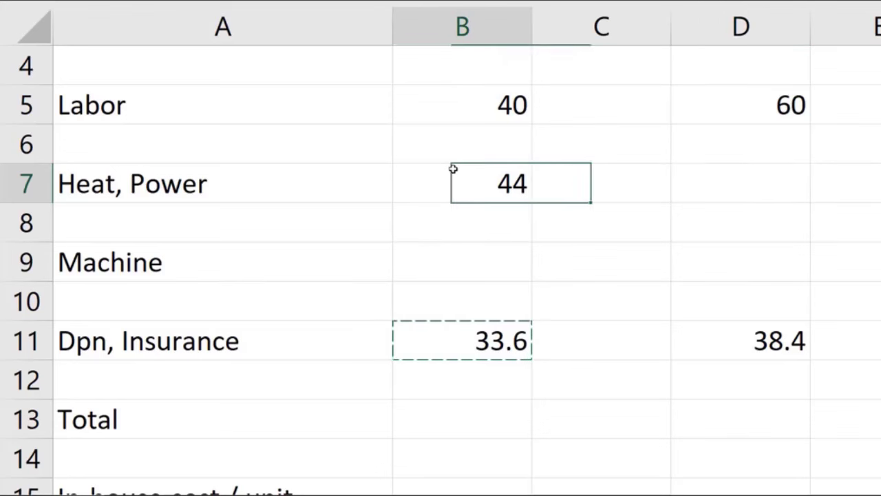
key("ctrl+c")
left_click(725, 189)
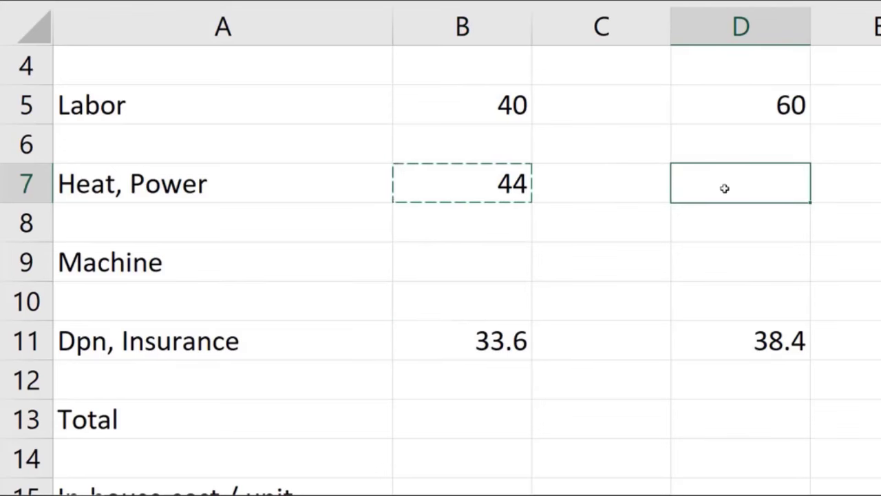
key("ctrl+v")
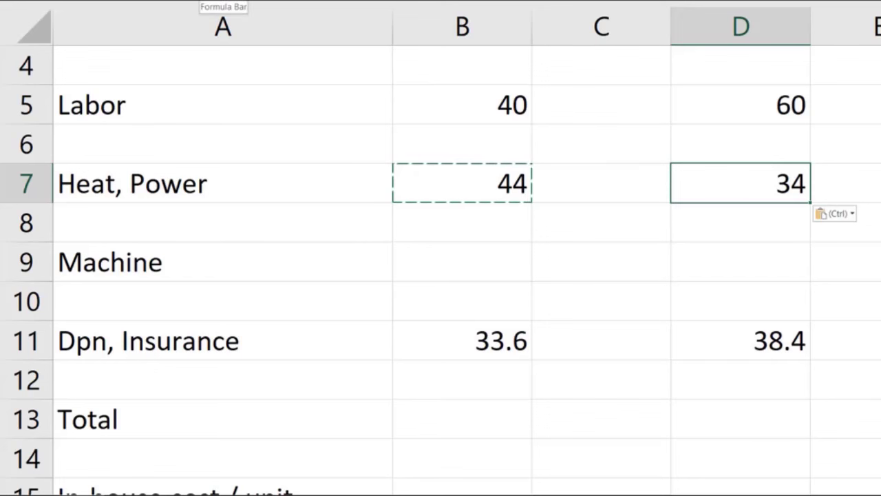
left_click(200, 1)
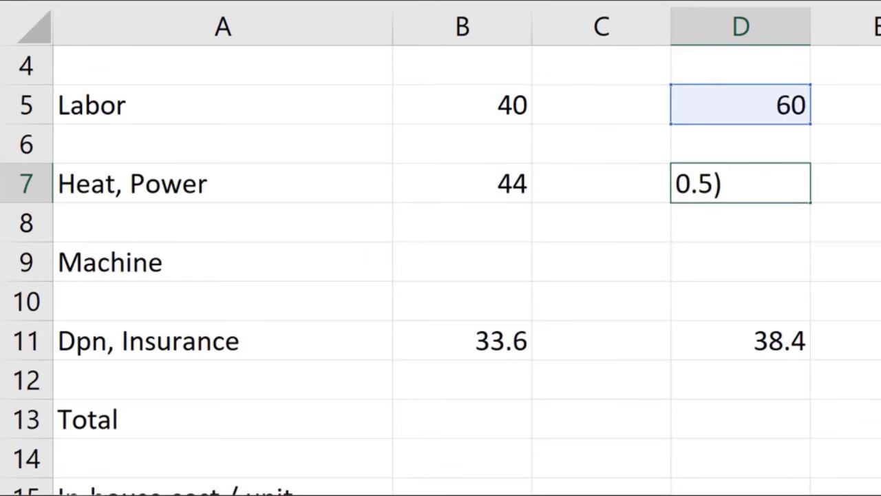
key("BackSpace")
key("BackSpace")
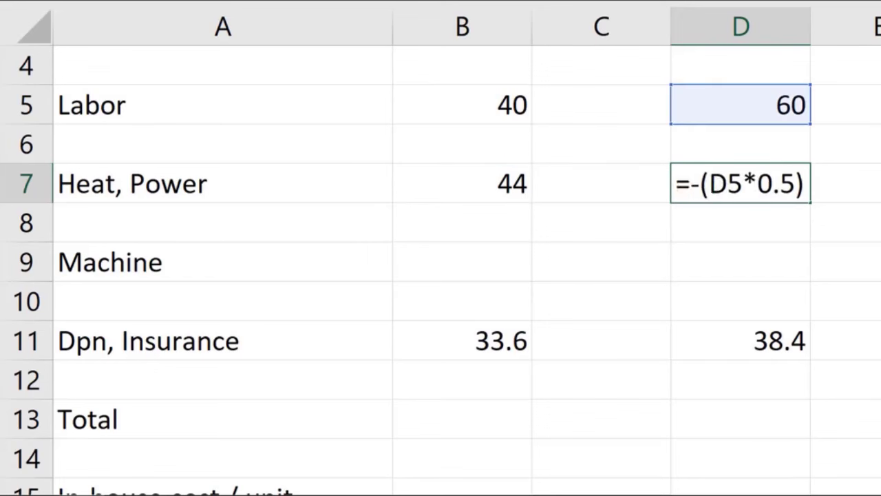
type("88")
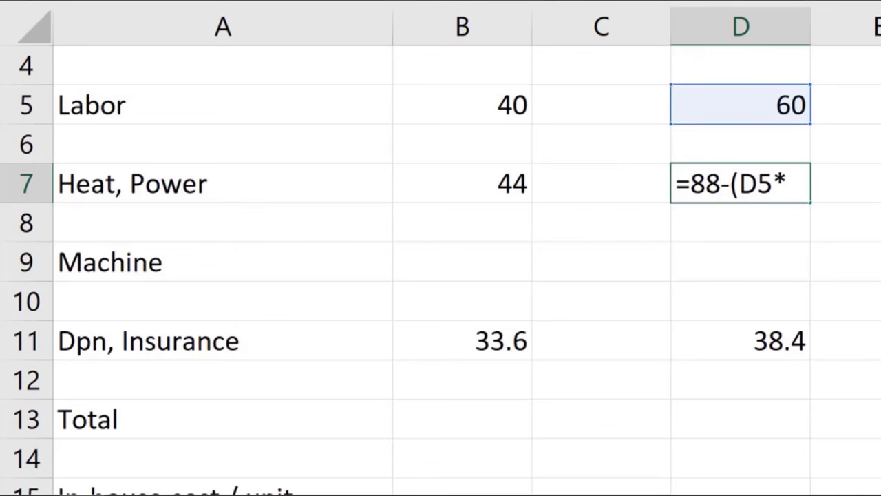
key("Return")
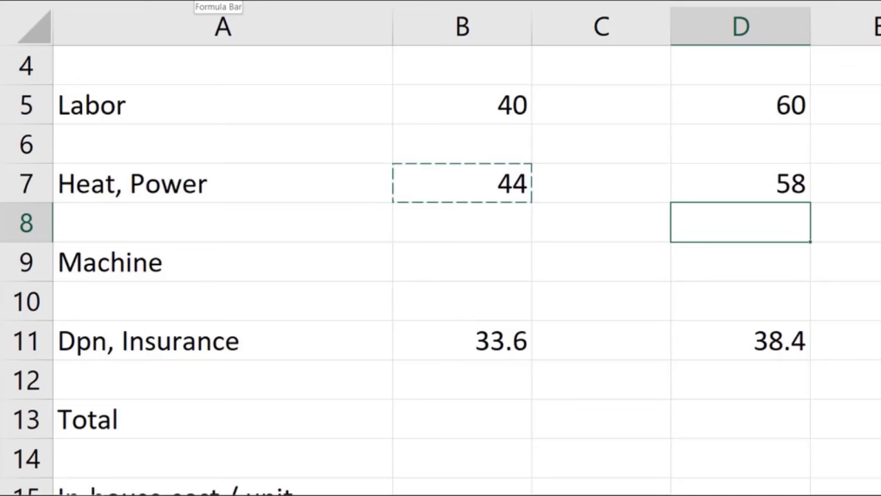
- Try left alignment on the headings in row 2 and return them to centered
scroll(208, 5, "up", 1)
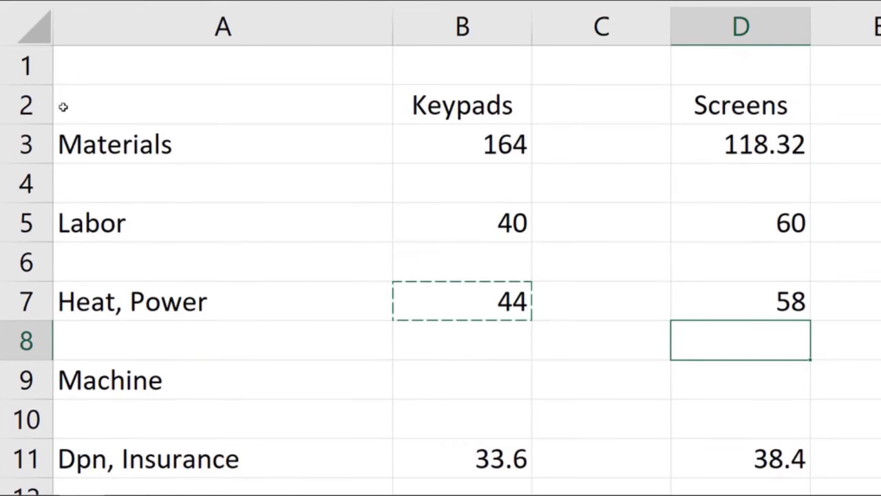
left_click(12, 111)
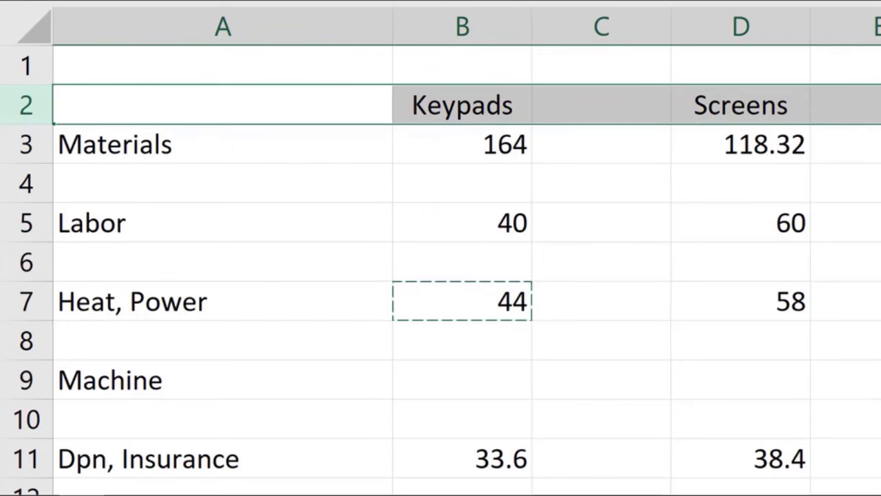
left_click(58, 1)
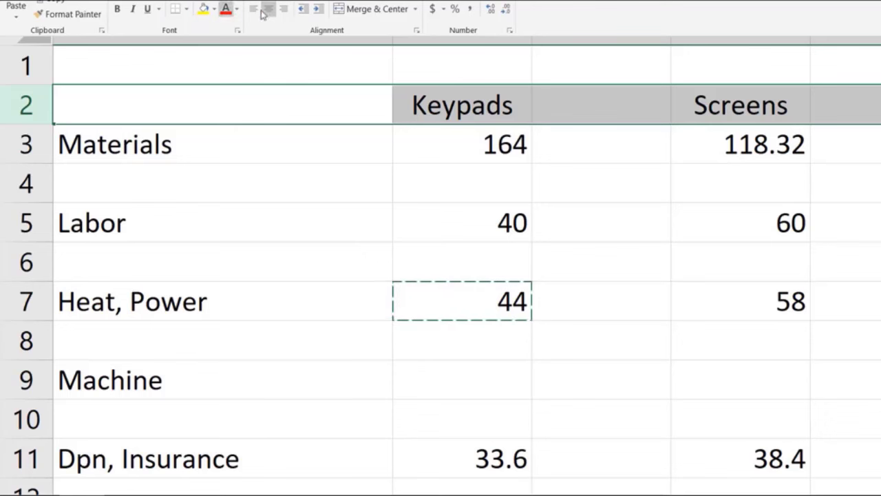
left_click(253, 9)
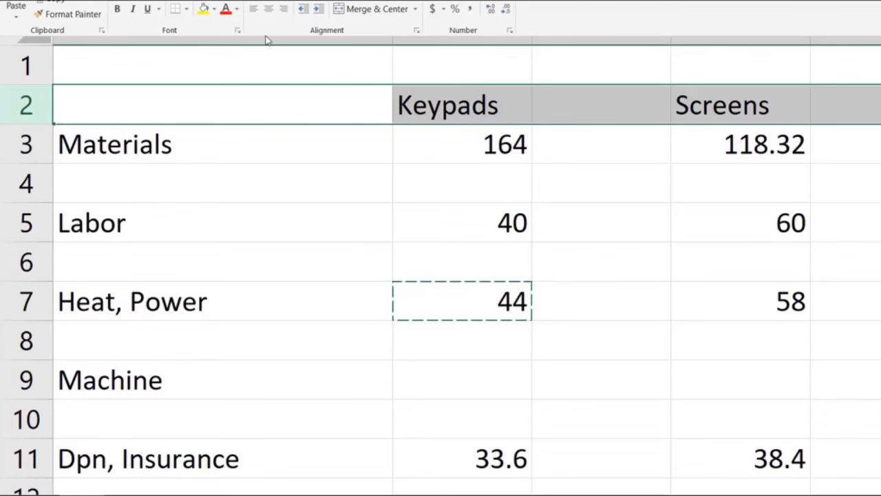
left_click(268, 9)
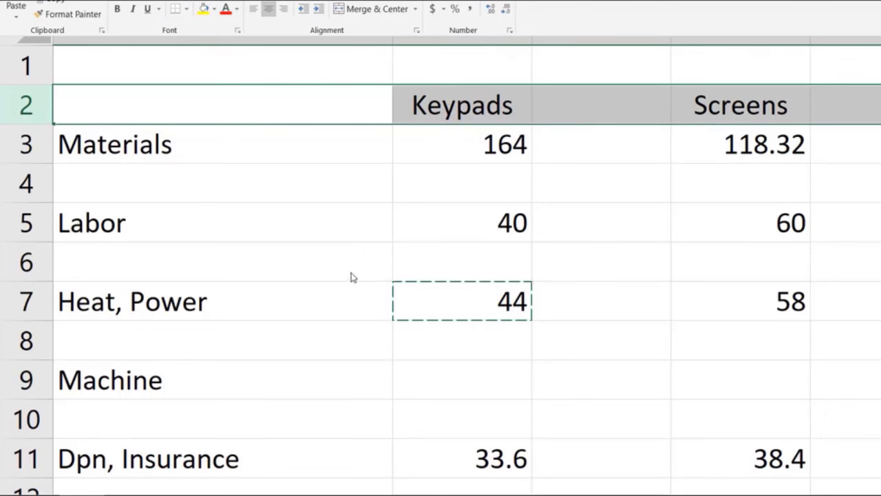
- Apply the comma number style with two decimals to the cost cells B3:D13
left_click_drag(397, 143, 728, 381)
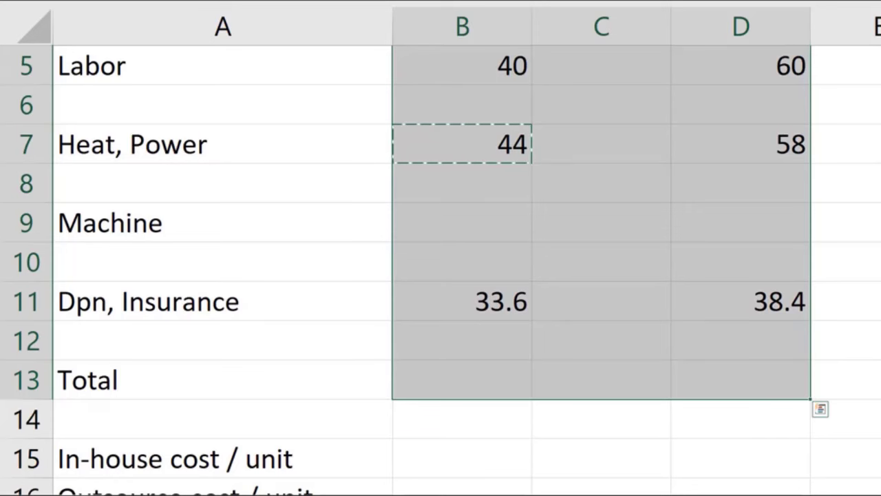
left_click(55, 1)
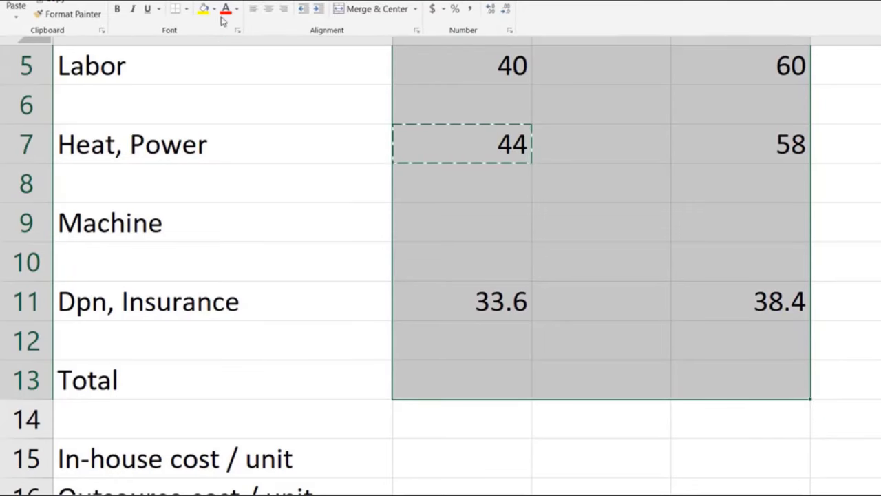
left_click(469, 8)
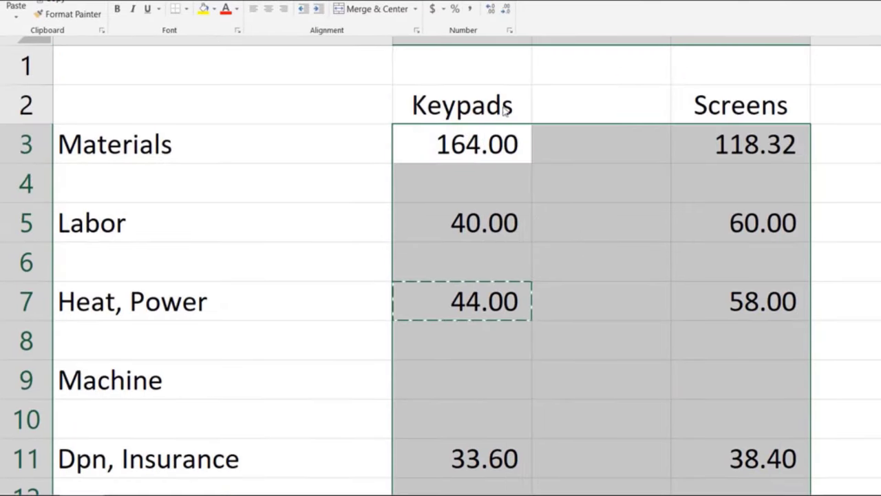
left_click(310, 97)
left_click(304, 102)
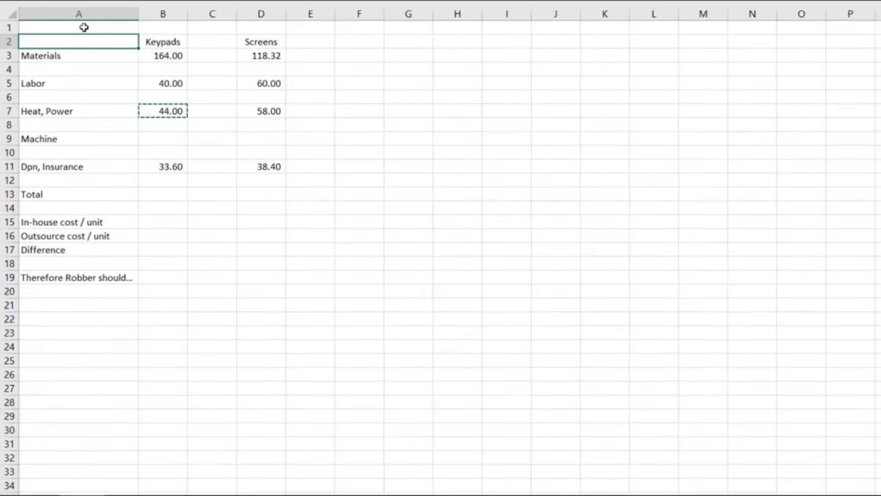
- Total the Keypads costs in cell B13 with the formula =sum(B3:B11)
mouse_move(83, 26)
left_mouse_down()
mouse_move(172, 89)
mouse_move(252, 177)
mouse_move(253, 200)
left_mouse_up()
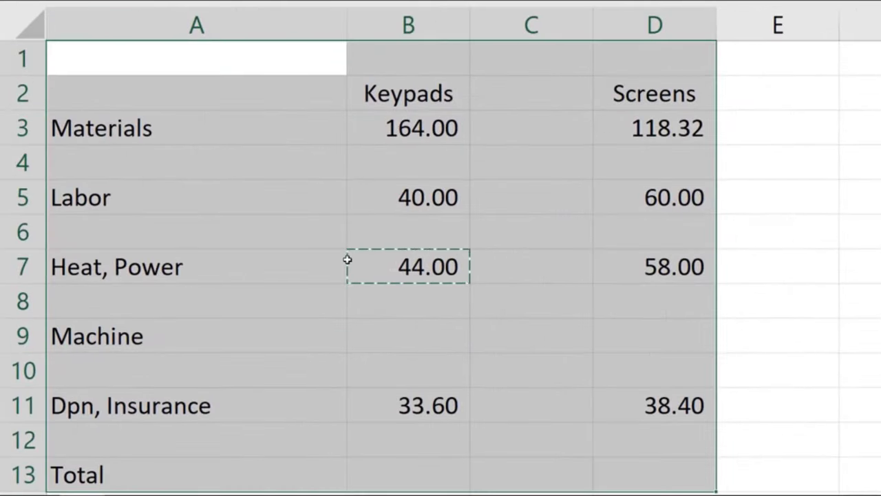
scroll(347, 260, "down", 1)
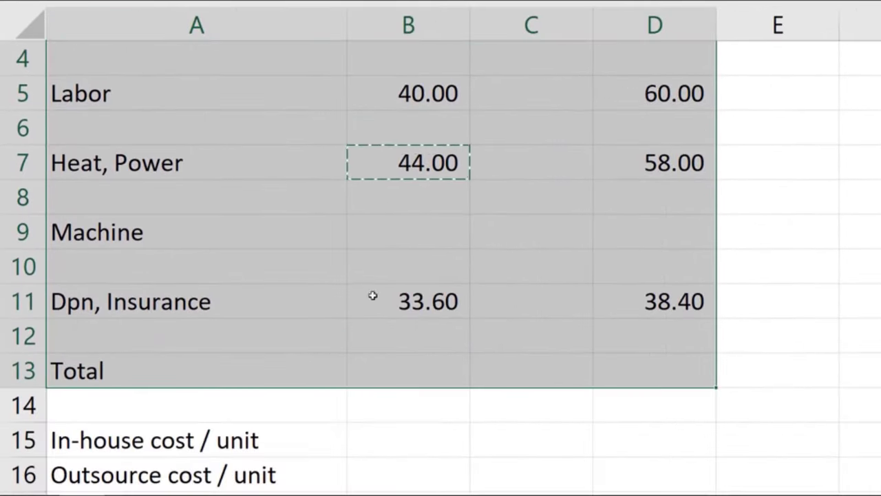
left_click(408, 373)
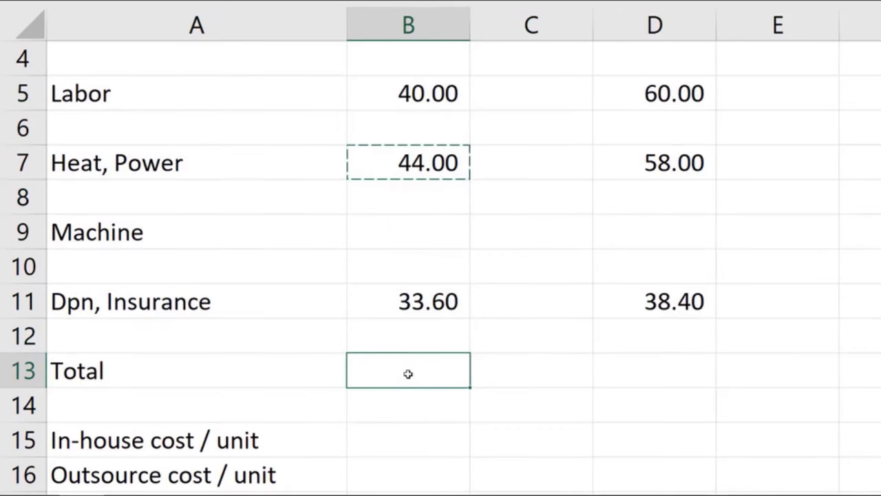
type("=sum(")
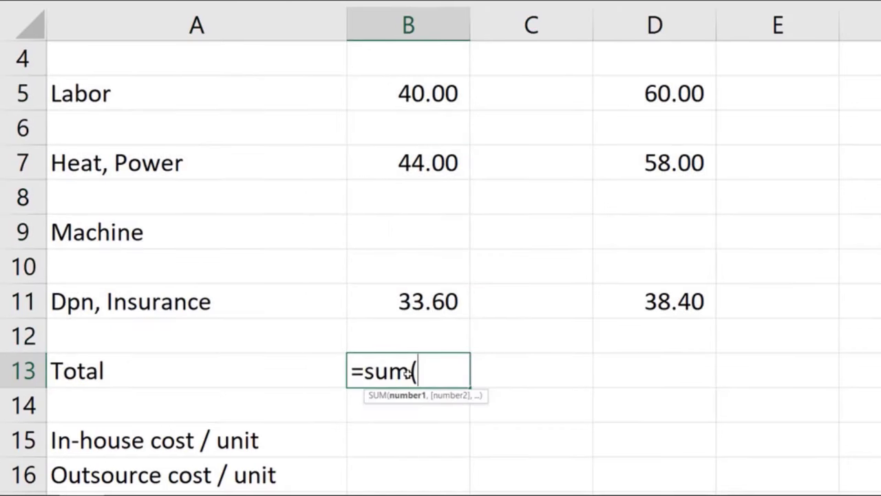
scroll(401, 346, "up", 1)
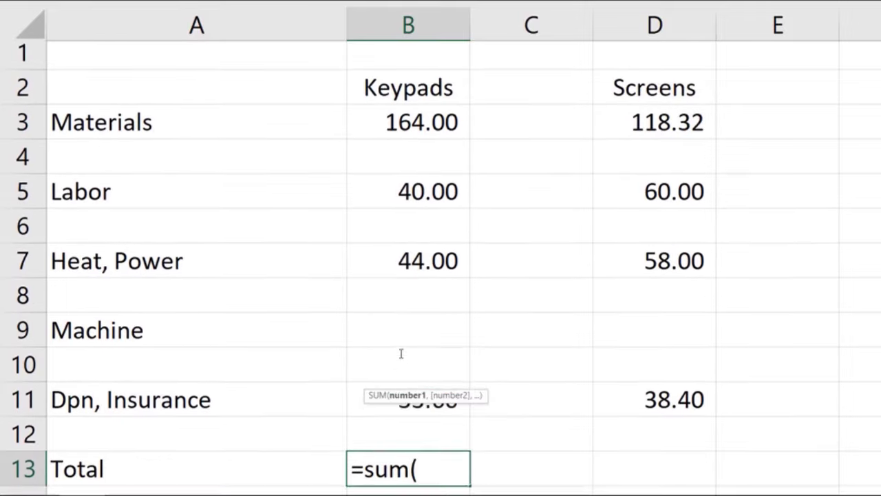
left_click_drag(377, 130, 400, 396)
type(")")
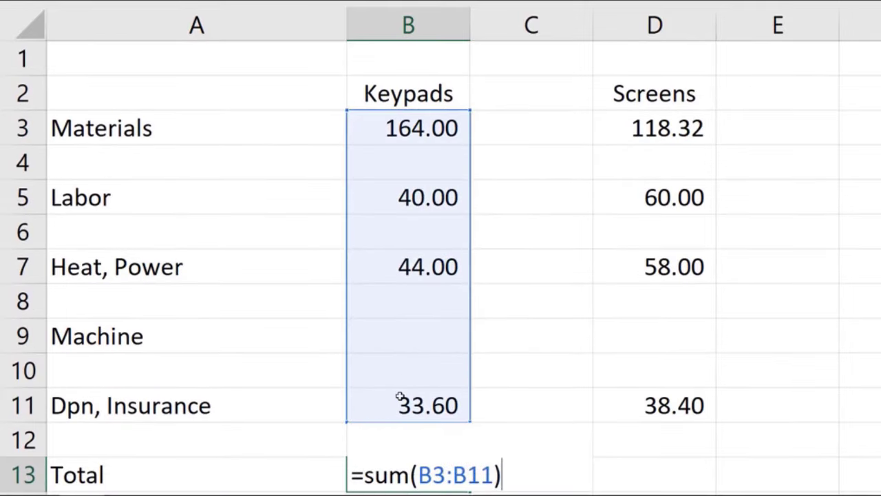
key("Return")
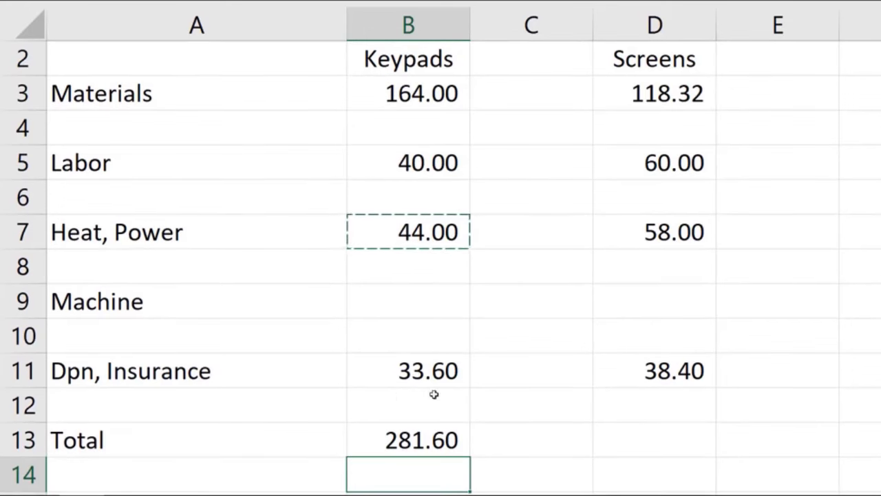
- Copy the total formula from B13 to cell D13 under Screens
left_click(413, 436)
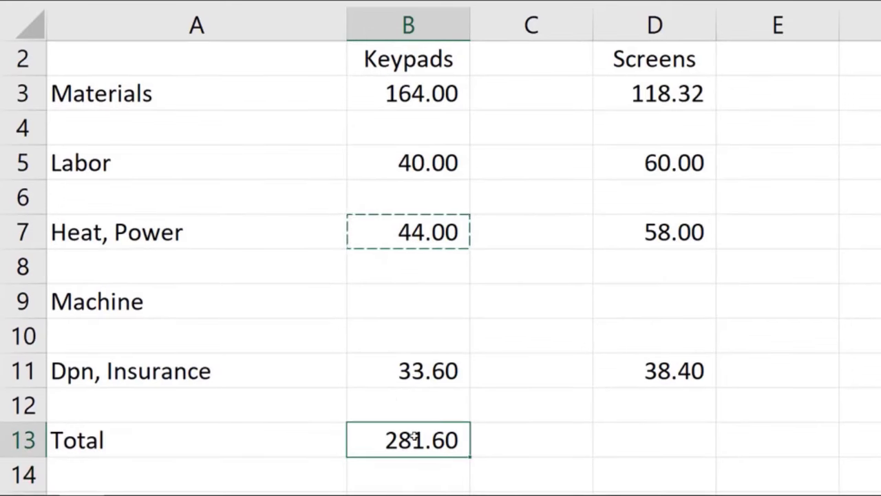
key("ctrl+c")
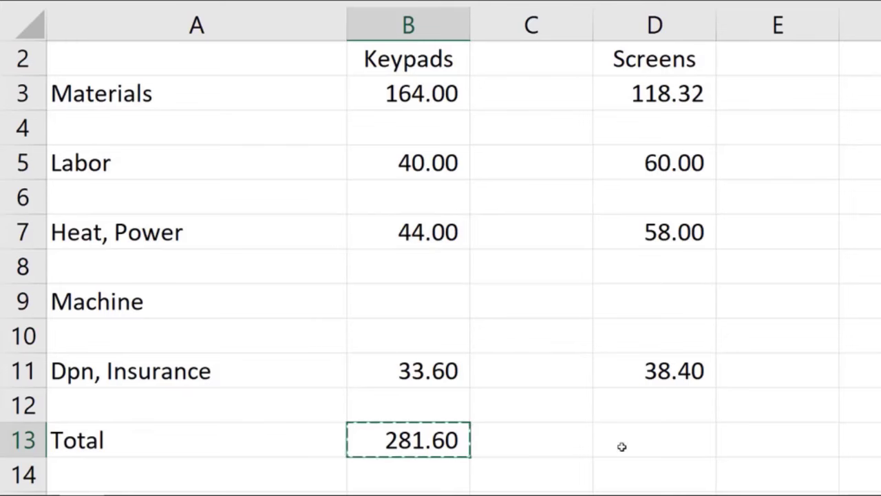
left_click(668, 439)
key("ctrl+v")
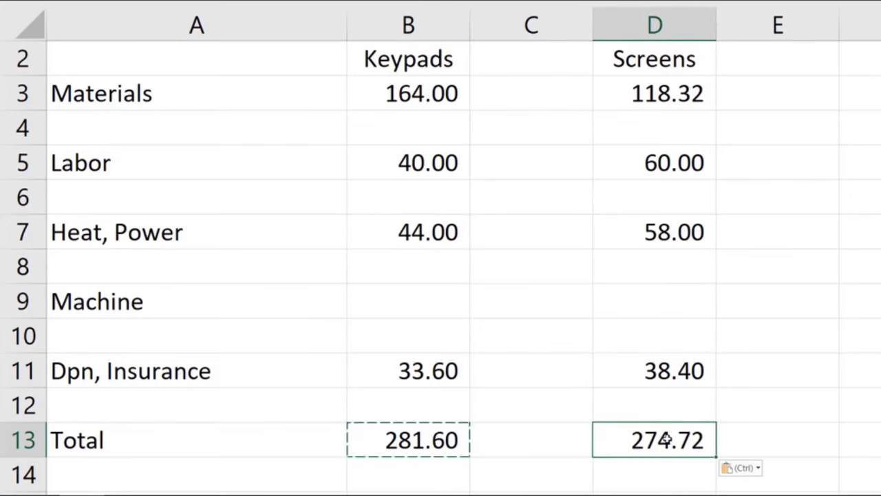
- Enter the formula =B13/80 in cell B15 for the Keypads in-house cost per unit
key("Down")
key("Down")
key("Down")
key("Down")
key("Down")
key("Down")
key("Down")
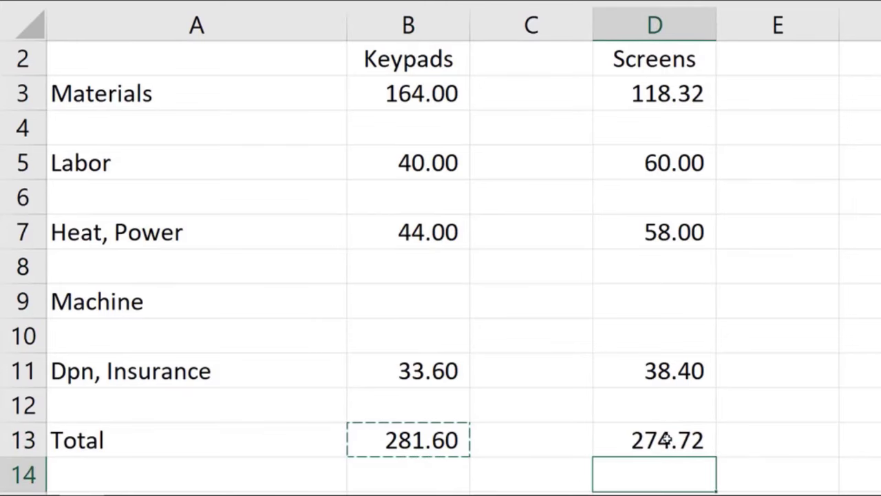
key("Left")
key("Left")
key("Left")
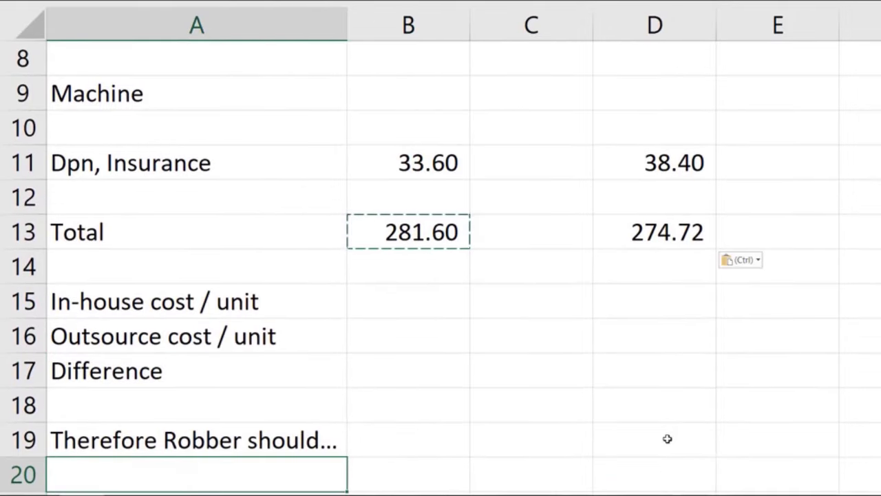
key("Up")
key("Up")
key("Up")
key("Up")
key("Up")
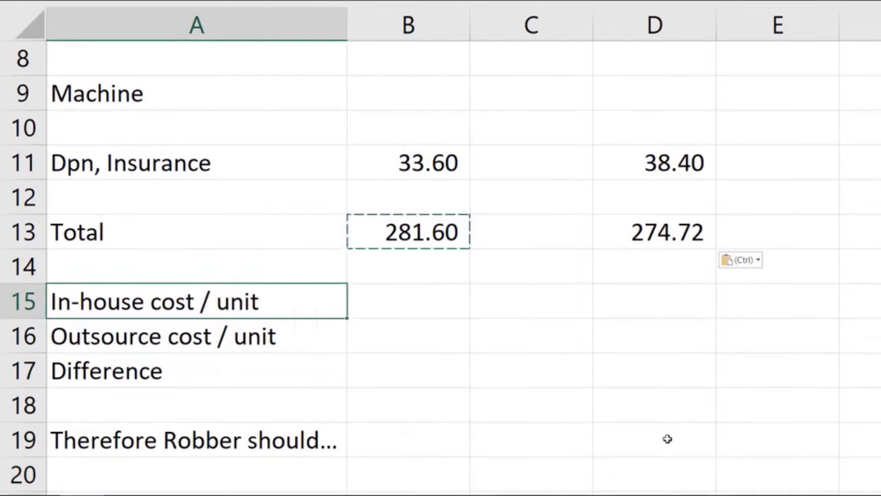
key("Right")
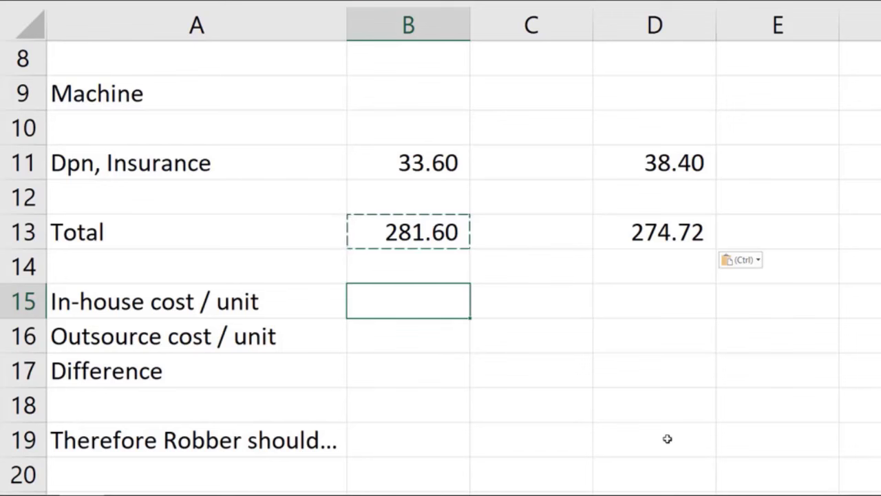
type("=")
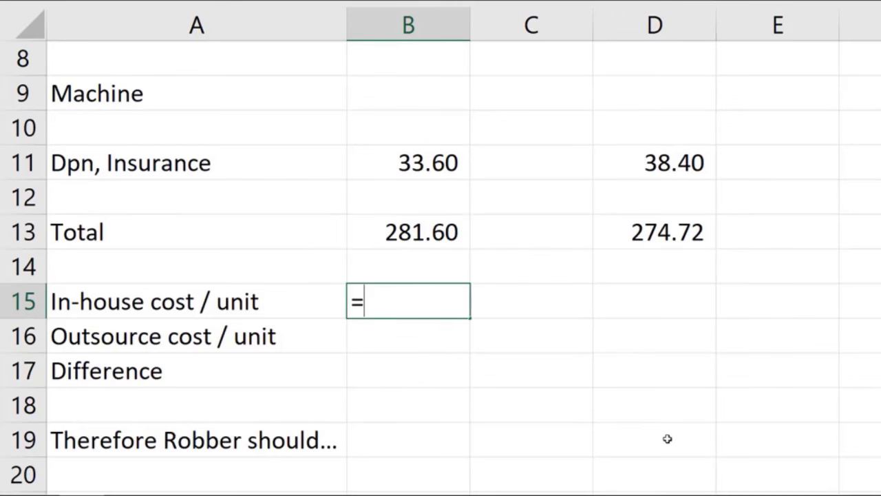
left_click(428, 219)
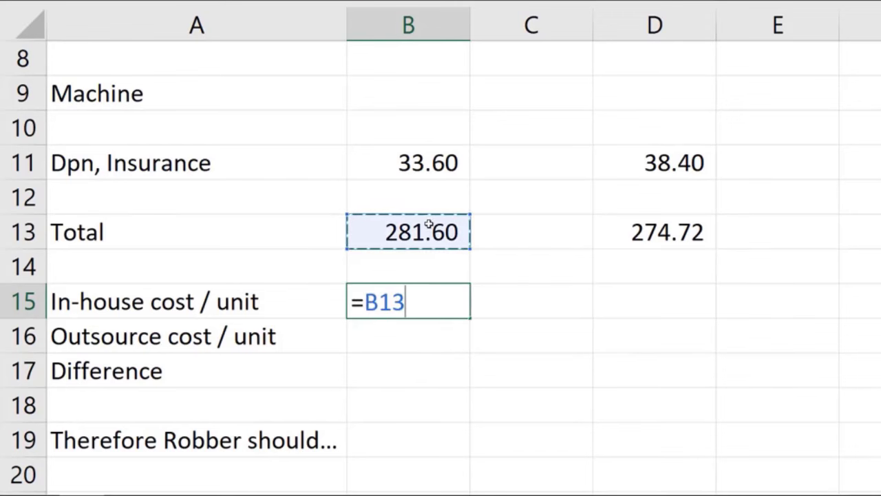
type("/80")
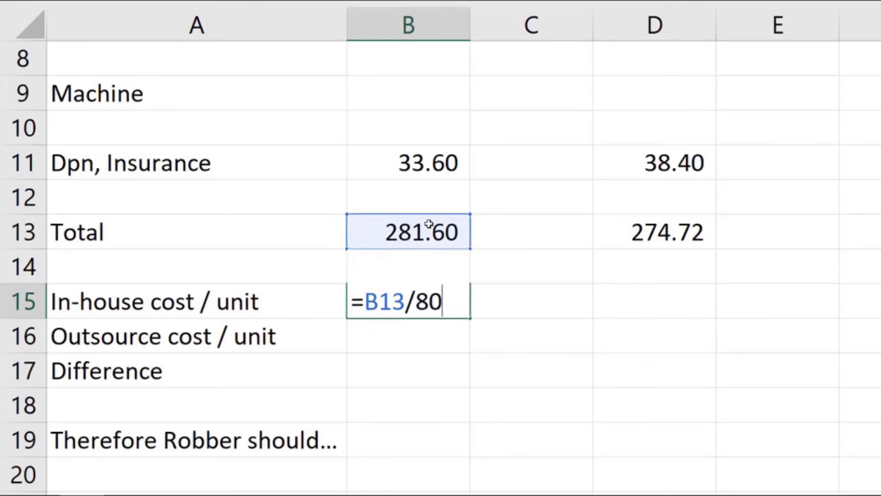
key("Return")
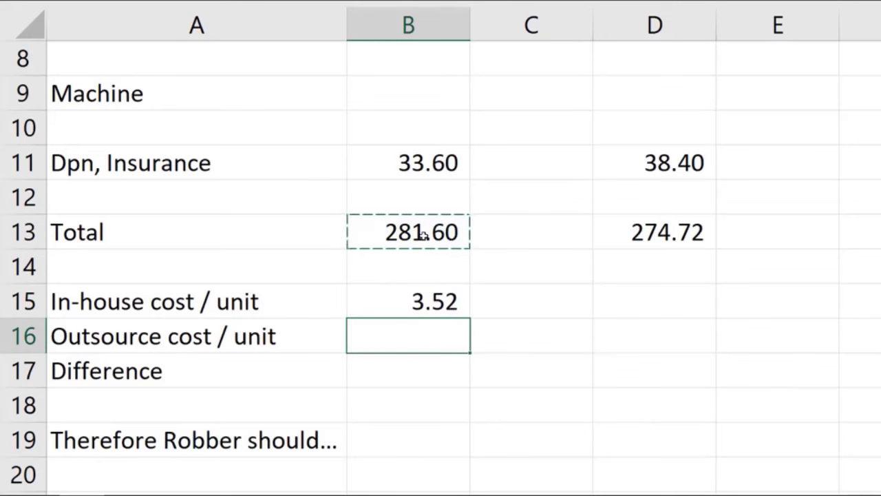
- Copy the in-house cost per unit formula from B15 to cell D15 under Screens
left_click(415, 292)
key("ctrl+c")
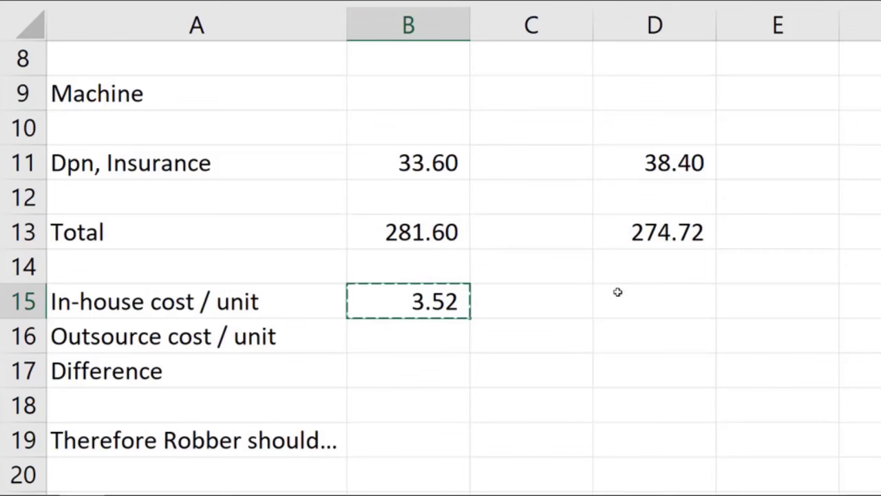
left_click(650, 290)
key("ctrl+v")
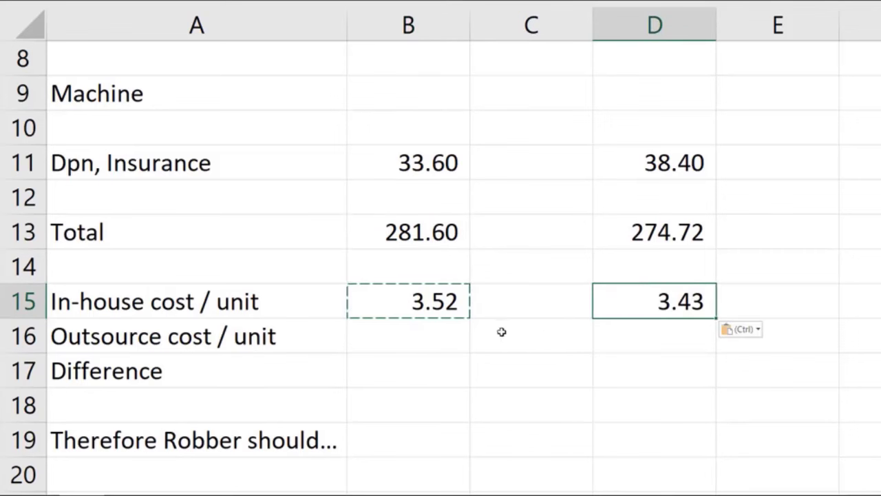
- Enter the outsource cost per unit as 4.10 for Keypads in B16 and 4.30 for Screens in D16
left_click(434, 341)
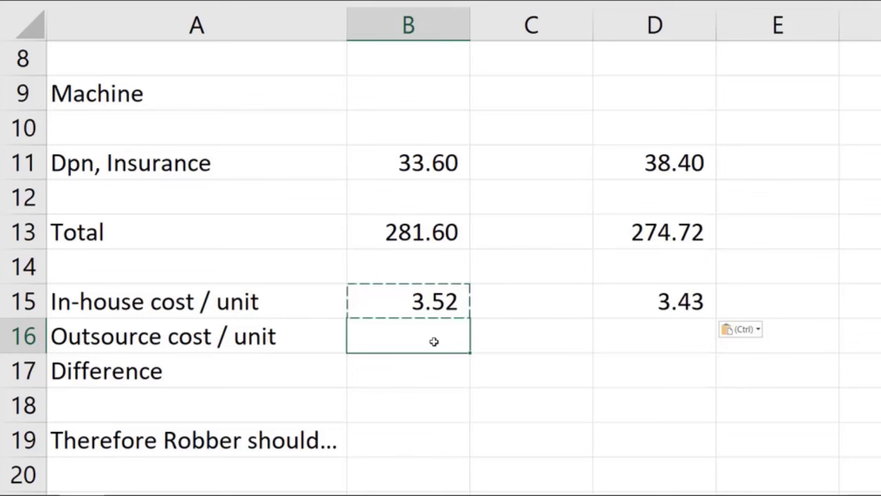
type("4.10")
key("Tab")
key("Tab")
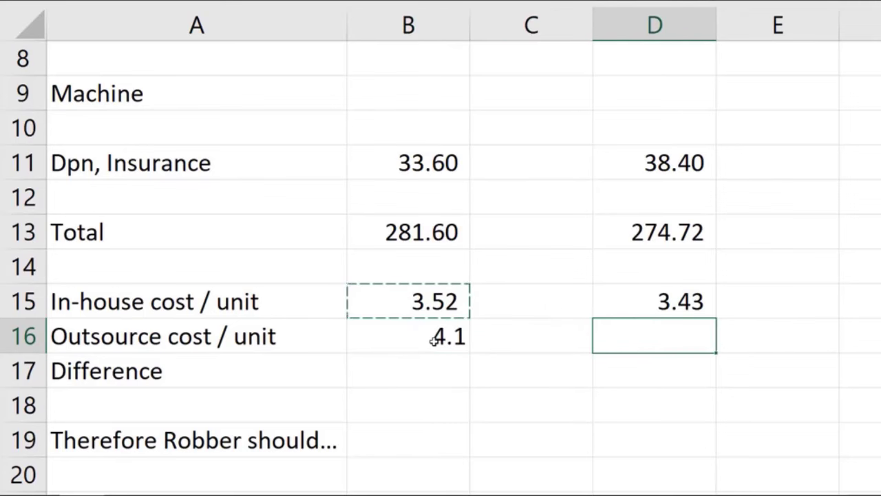
type("4.30")
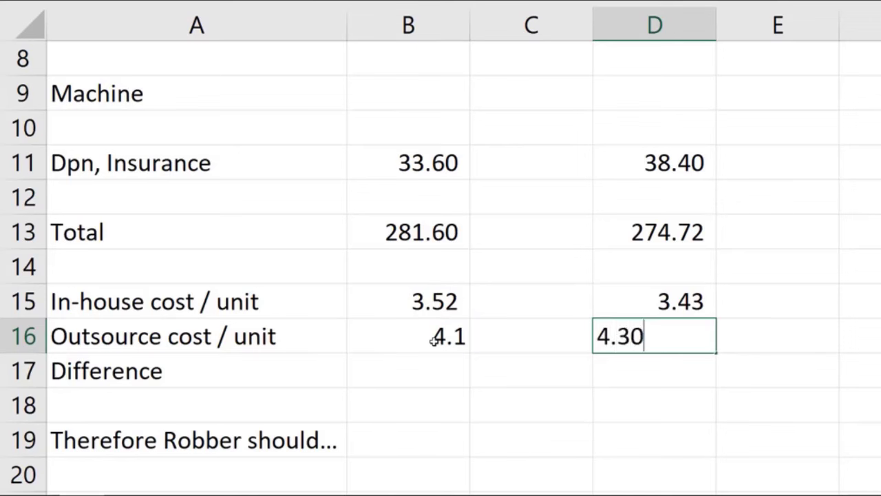
key("Return")
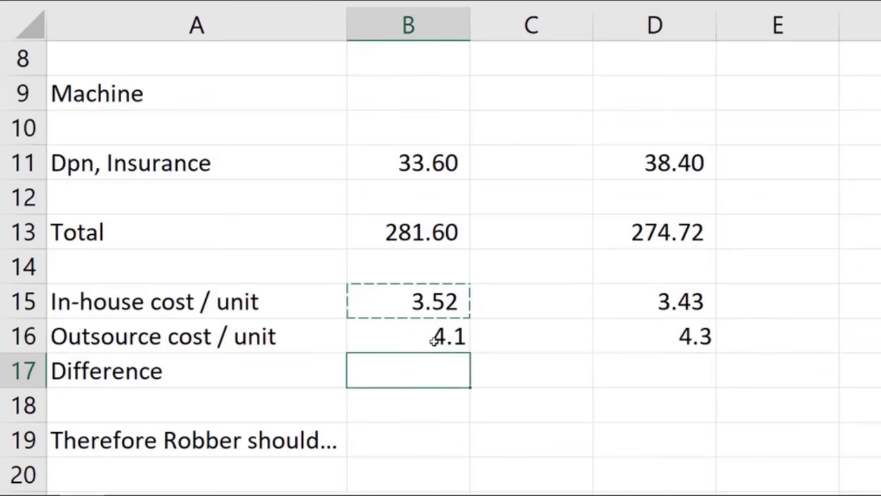
- Enter the formula =B16-B15 in cell B17 for the Keypads cost difference
type("=")
left_click(433, 337)
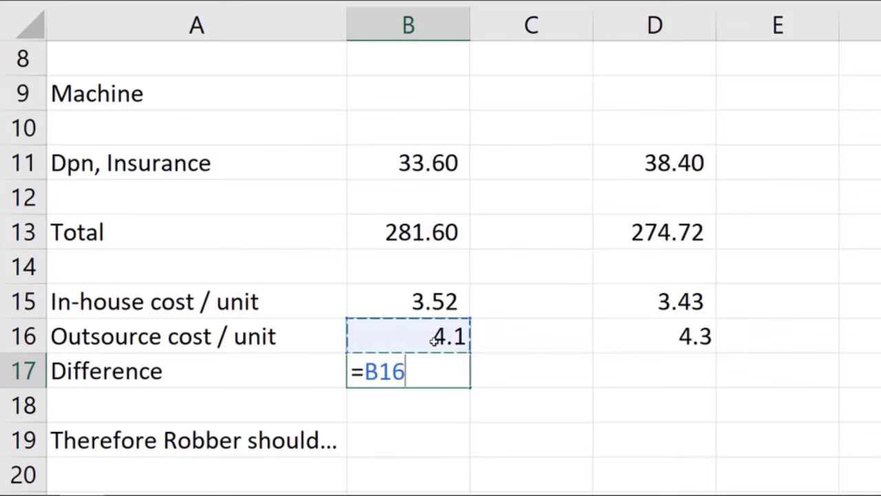
type("-")
left_click(433, 307)
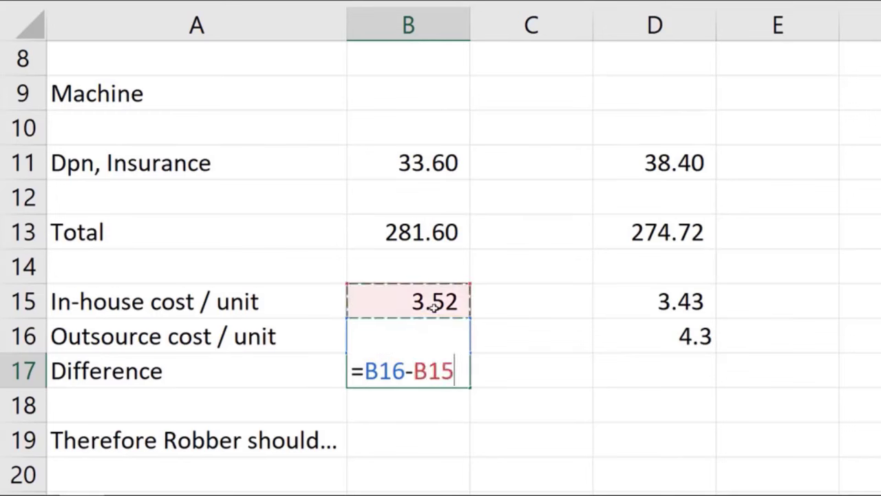
key("Return")
- Copy the difference formula from B17 to cell D17 under Screens
left_click(428, 360)
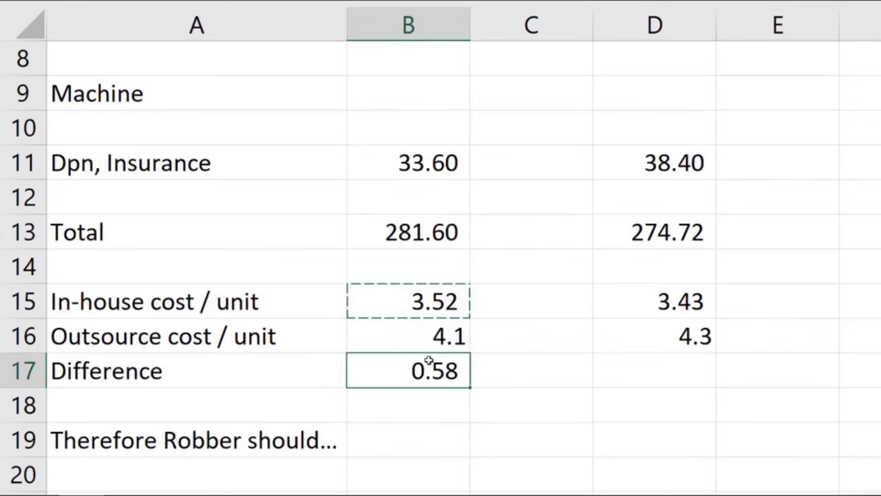
key("ctrl+c")
left_click(634, 371)
key("ctrl+v")
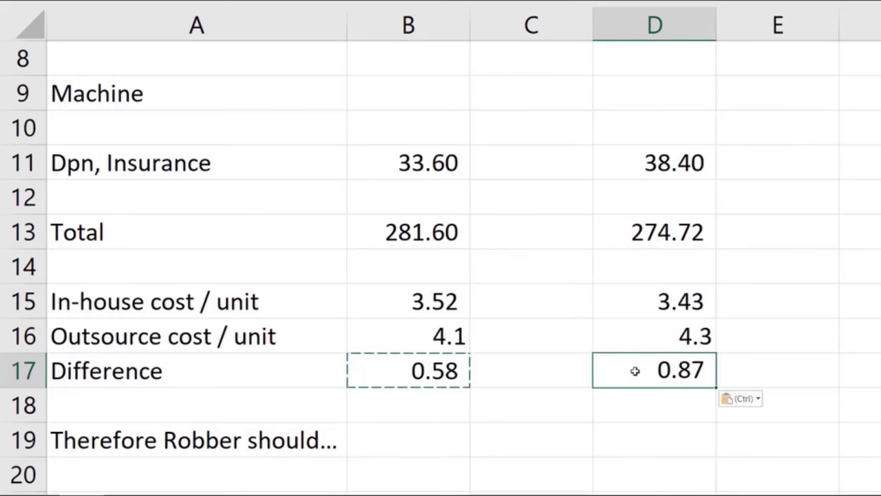
- Apply the comma number style with two decimals to the per-unit cost cells B14:D17
left_click_drag(402, 278, 630, 375)
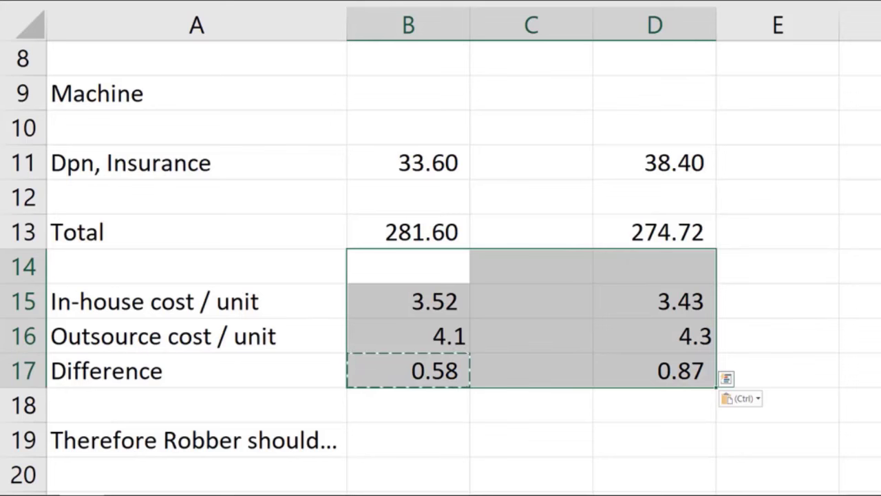
left_click(53, 1)
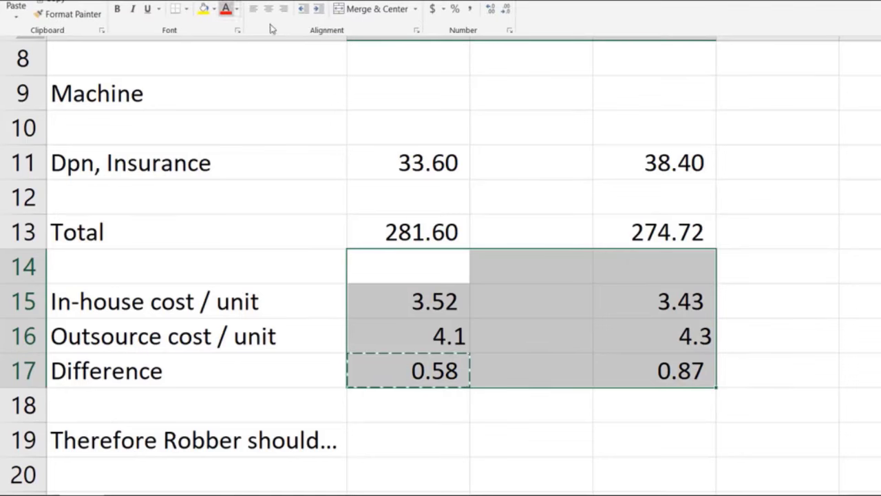
left_click(469, 9)
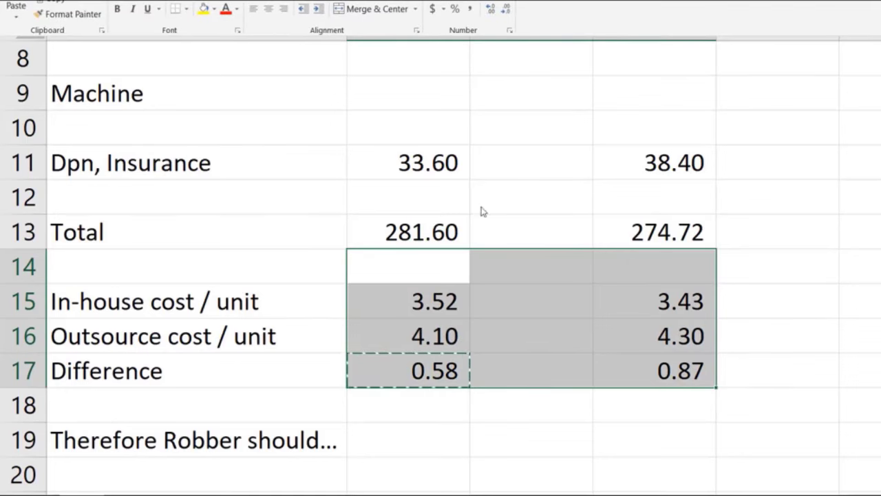
- Complete the conclusion in A19 to read "Therefore Robber should make both components in-house."
left_click(451, 445)
left_click(278, 438)
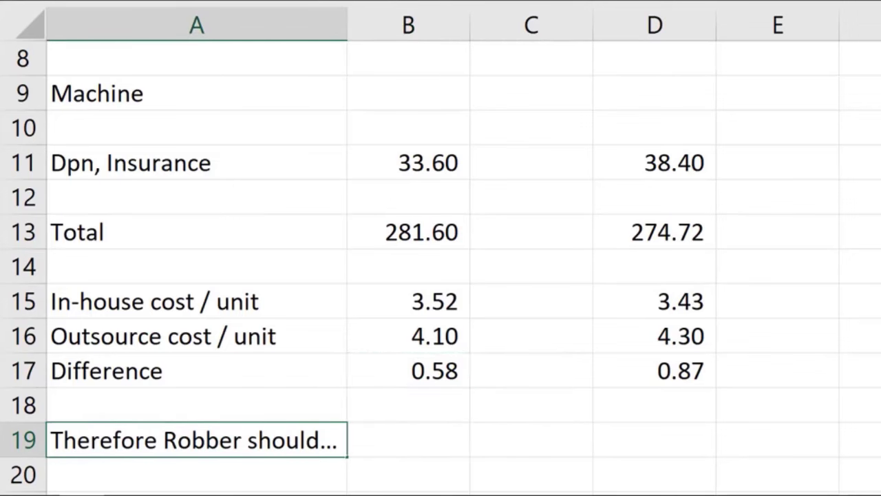
type("ma")
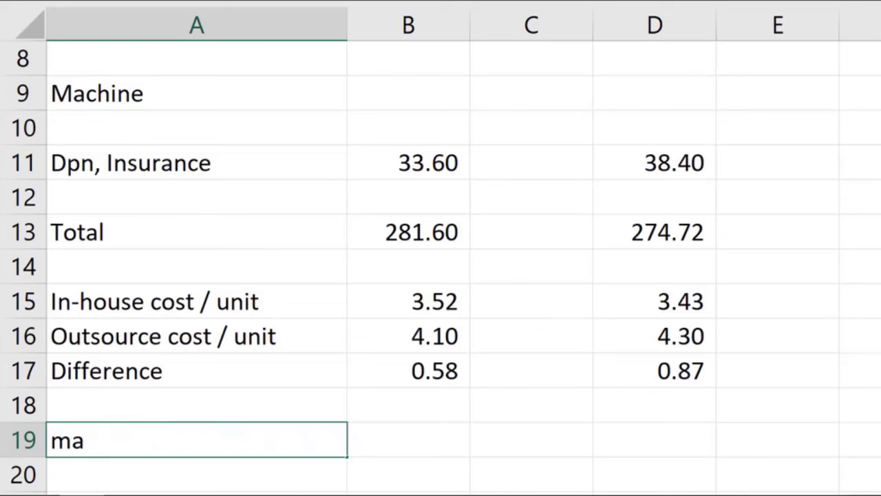
type("ke both com")
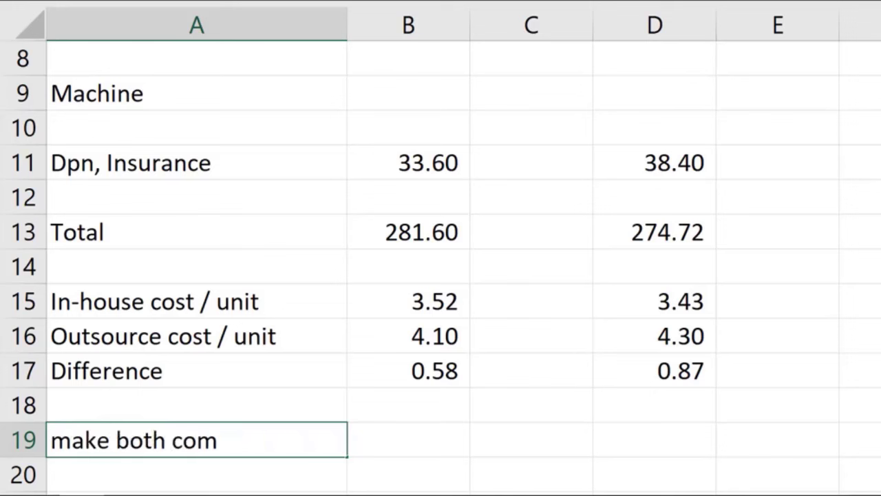
type("pone")
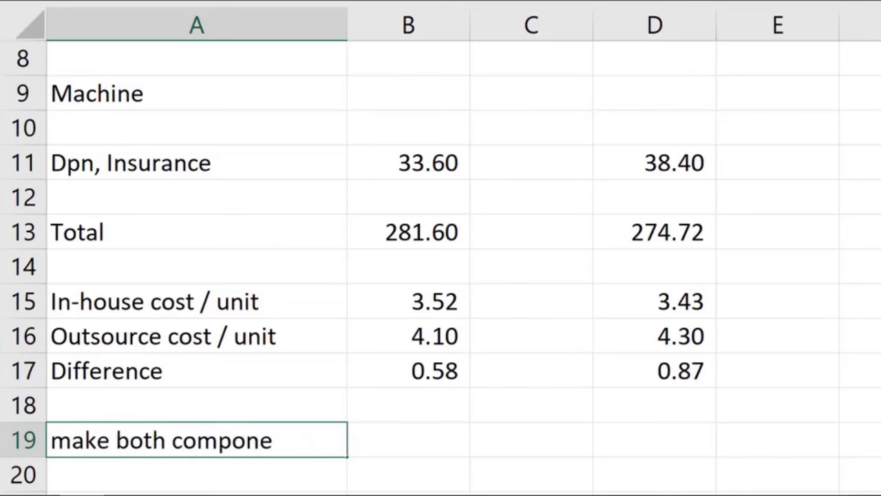
type("nts in")
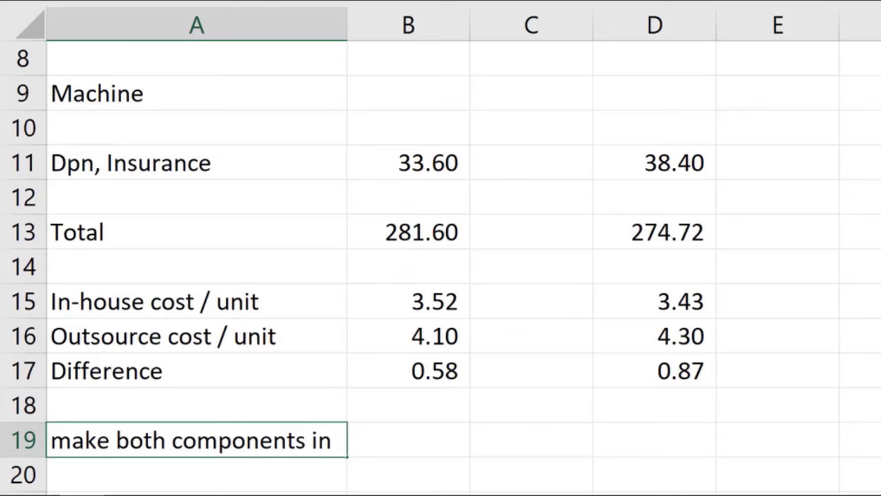
type("-house")
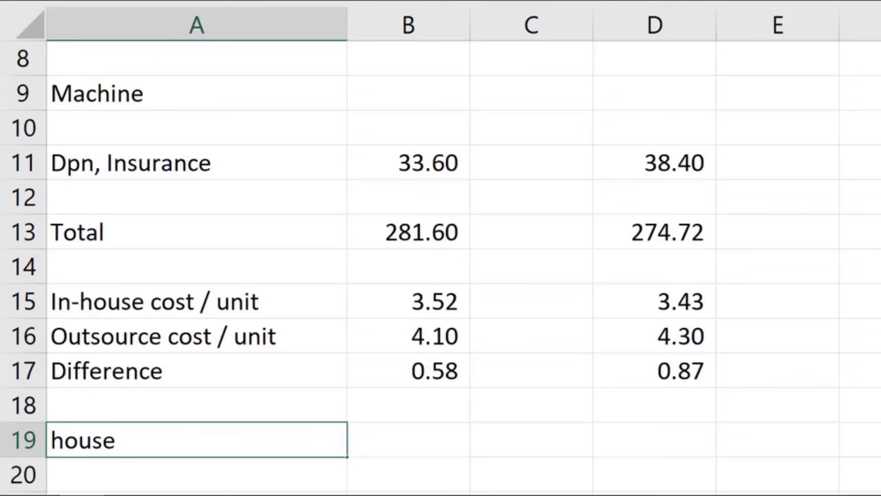
key("Return")
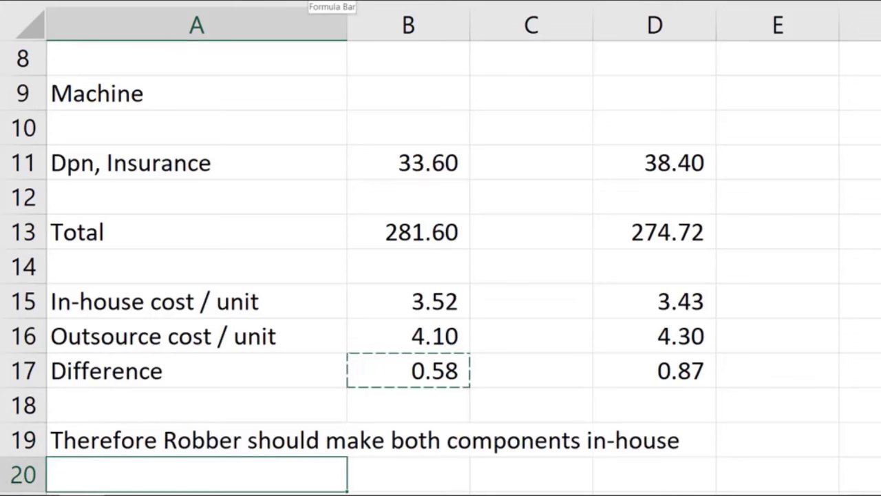
left_click(184, 441)
type("house.")
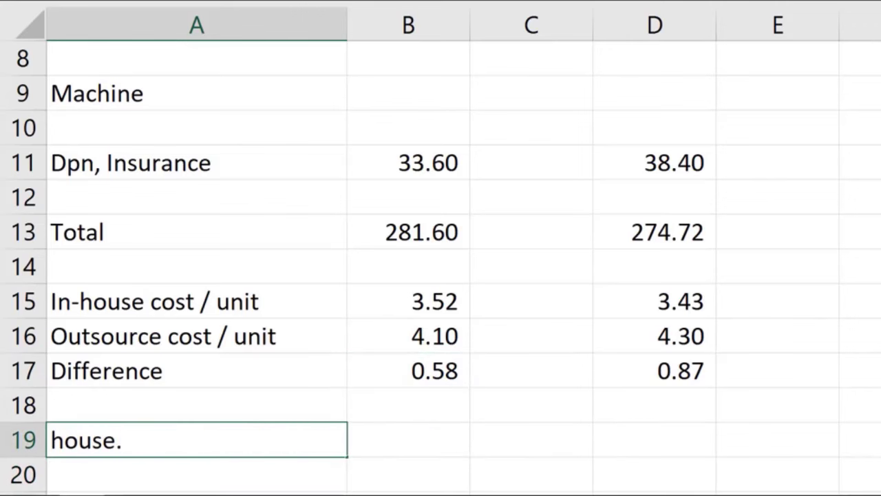
left_click(431, 33)
left_click(258, 64)
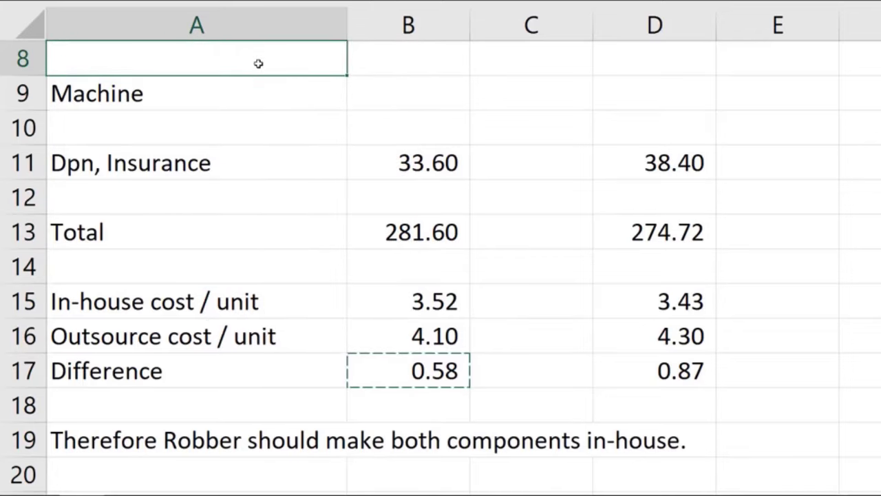
- Extend the Machine label in cell A9 to read "Machine W1 VC"
scroll(258, 64, "up", 2)
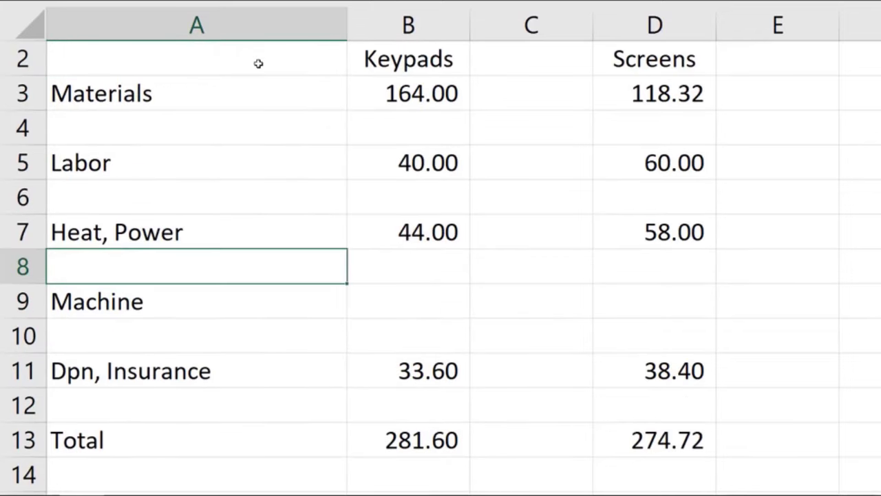
scroll(258, 63, "down", 1)
left_click(200, 206)
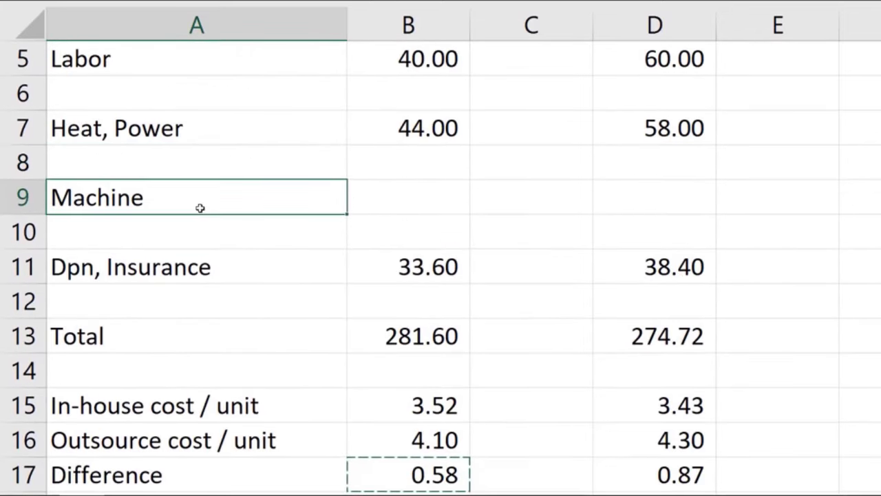
key("Escape")
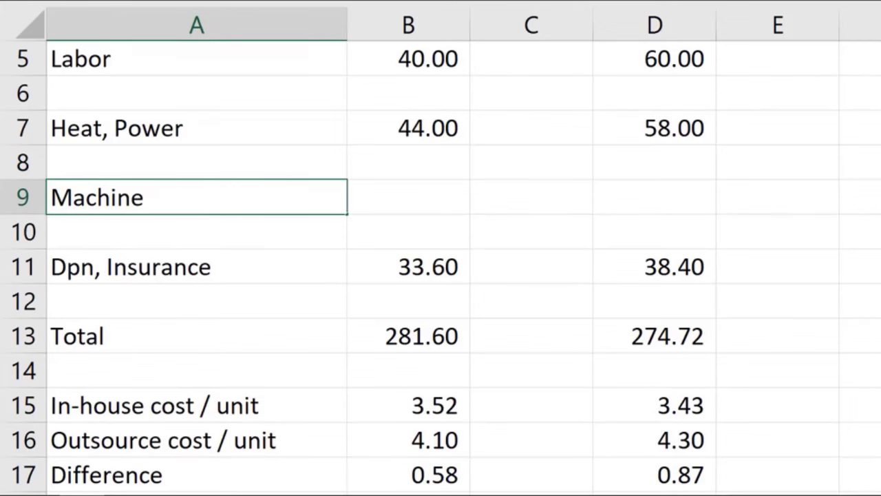
type("W1")
type("VC")
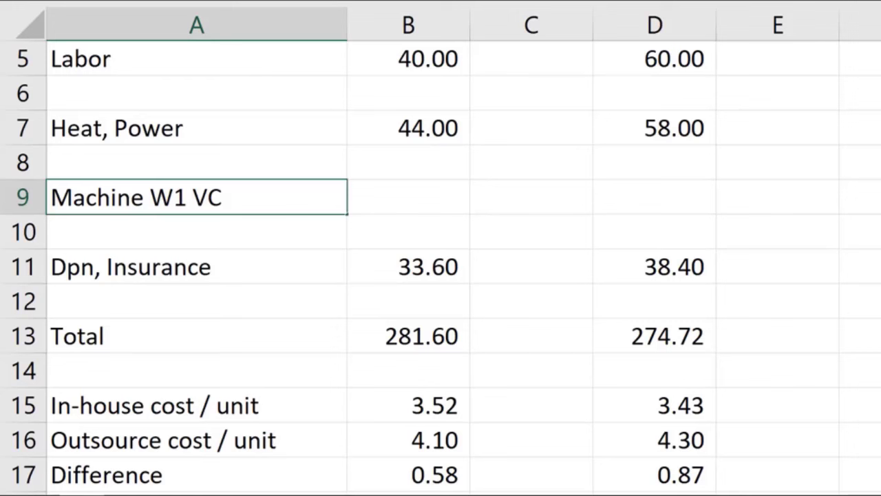
- Enter the row label "Machine FC" in cell A10 below the Machine W1 VC label
left_click(148, 230)
type("Machine ")
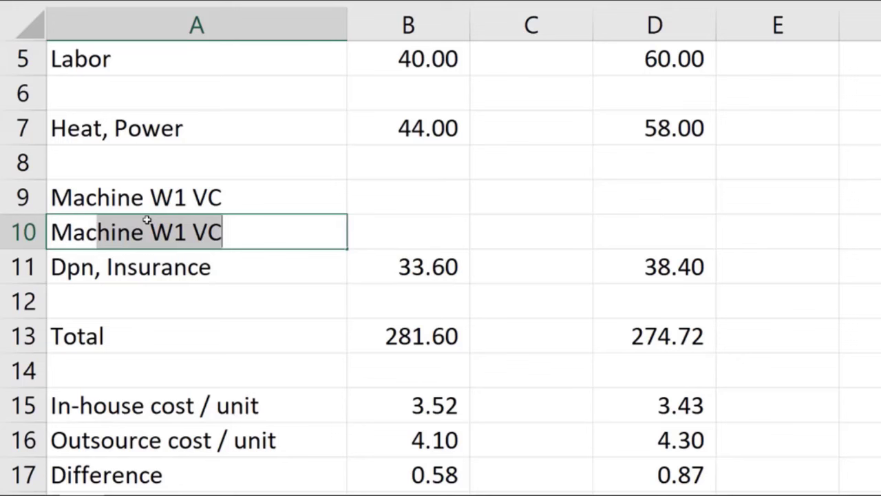
type("FC")
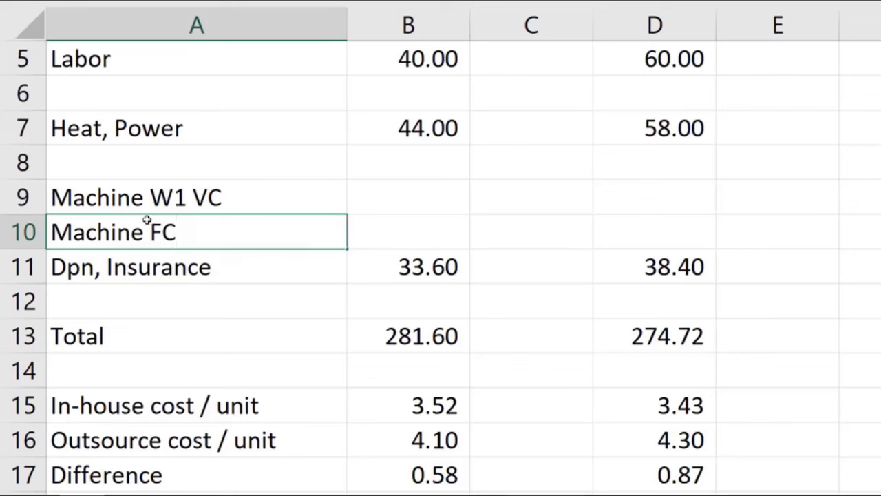
- Enter the Machine FC amounts as 4 for Keypads in B10 and 6 for Screens in D10
left_click(388, 236)
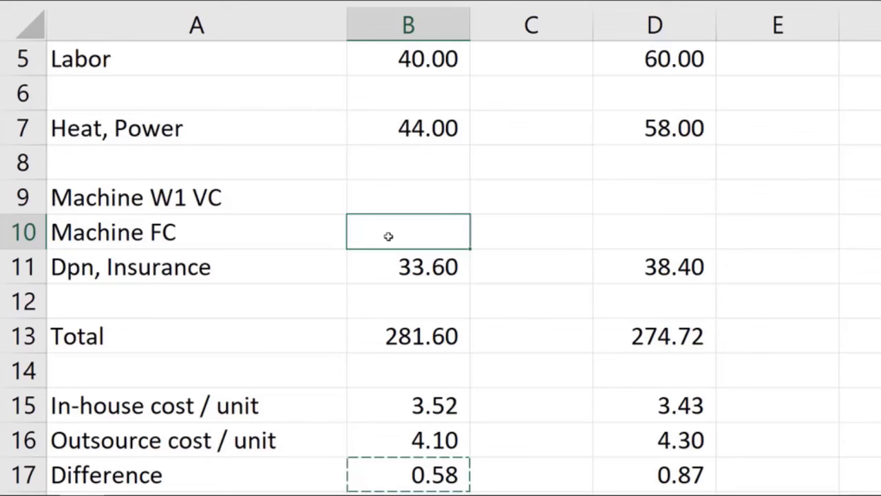
type("4")
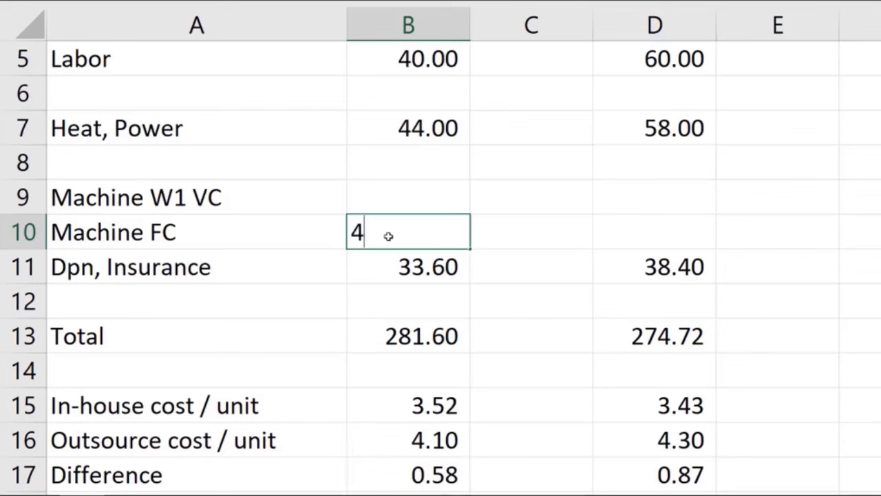
left_click(643, 222)
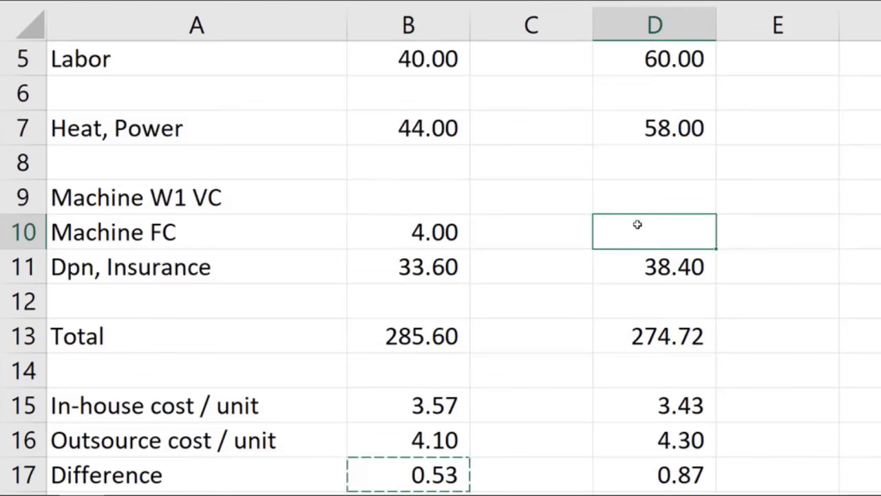
type("6")
key("Return")
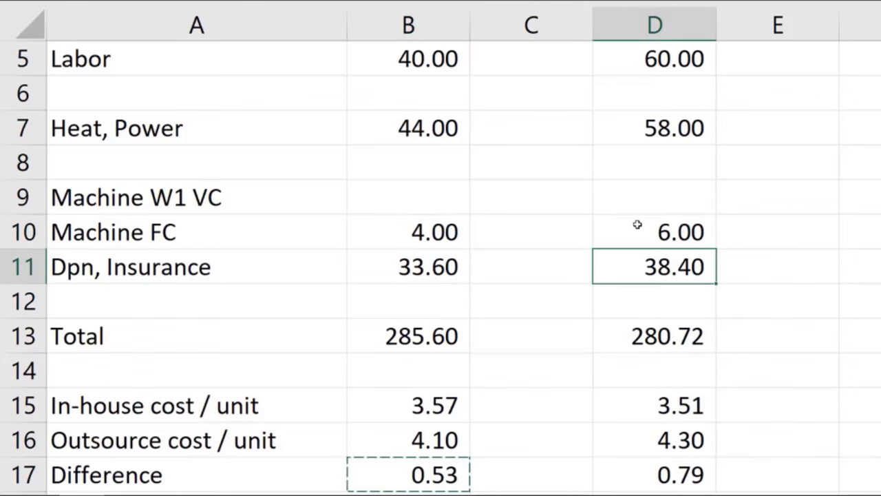
left_click(646, 192)
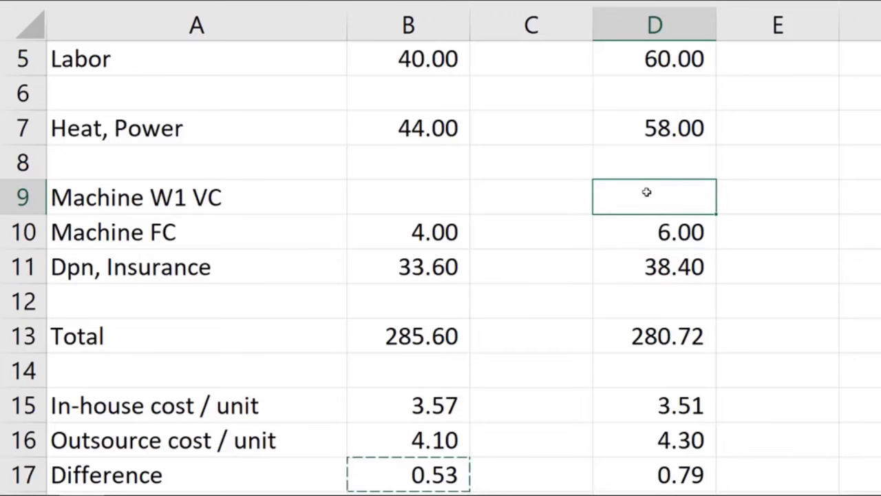
key("Right")
key("Right")
key("Right")
key("Right")
key("Right")
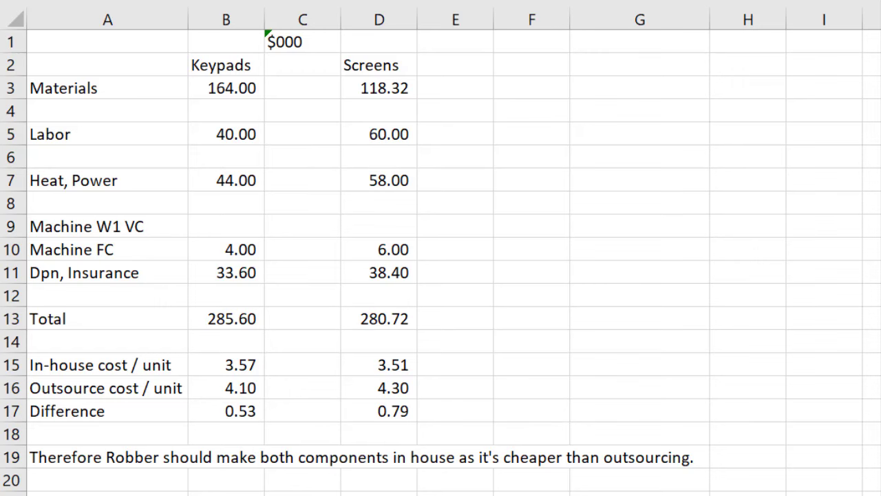
- Enter the working reference "W1" in cell F9, in the Machine W1 VC row beside the cost table
left_click(531, 296)
scroll(532, 296, "up", 6)
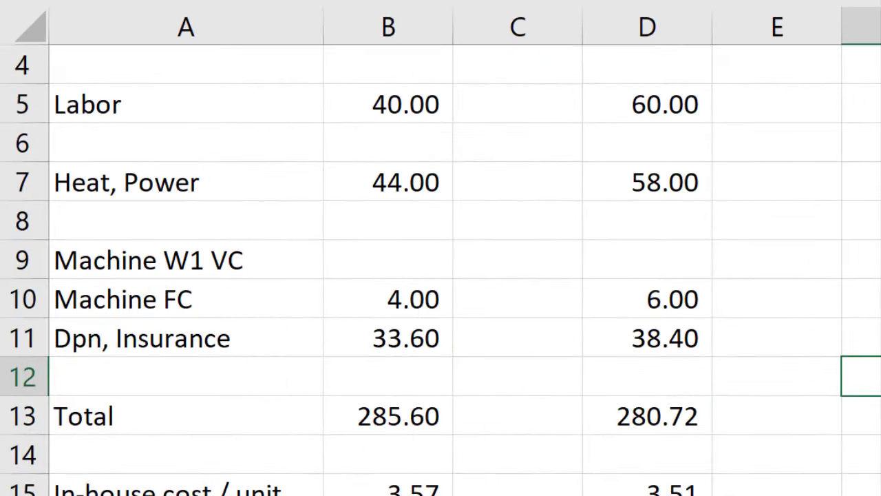
scroll(753, 427, "up", 3)
left_click(198, 282)
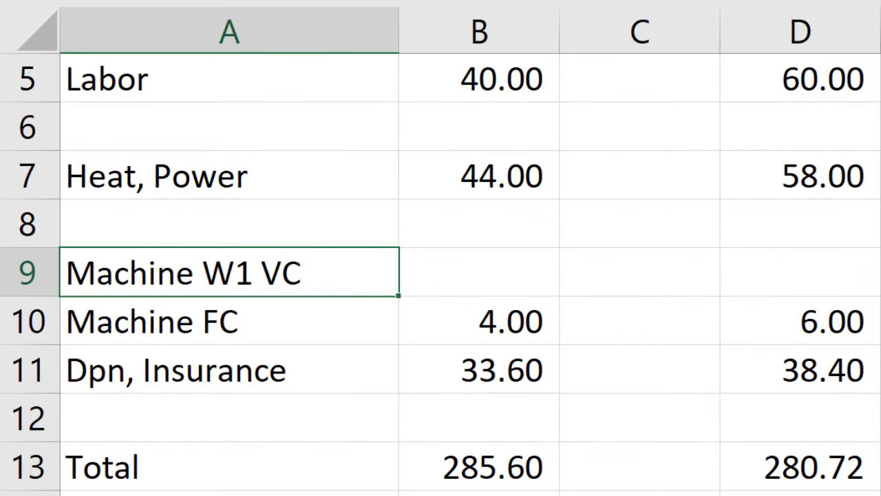
scroll(441, 275, "up", 2)
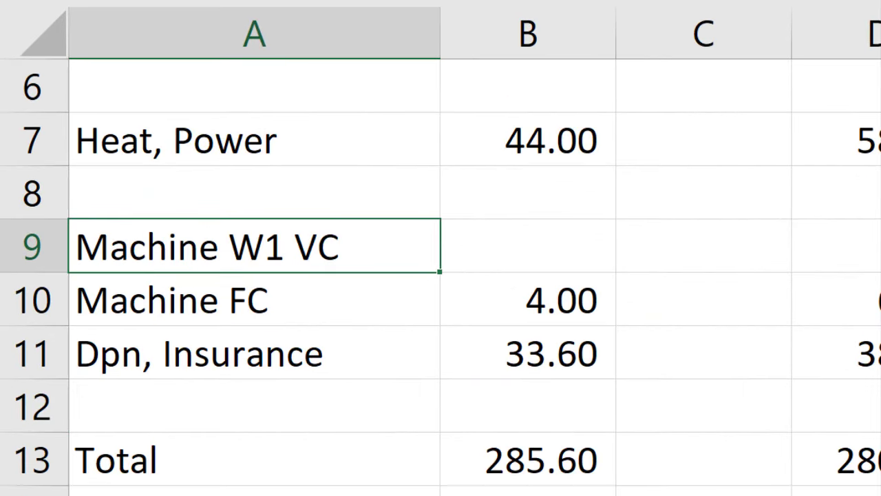
scroll(441, 276, "down", 2)
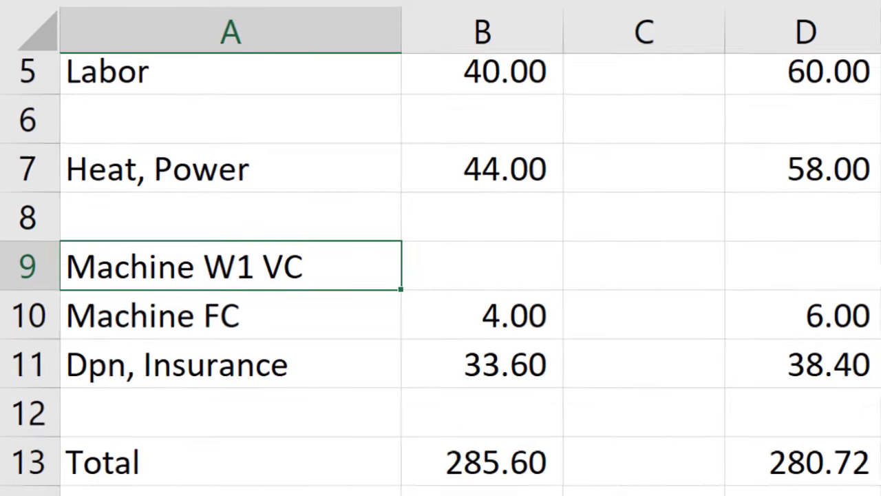
scroll(575, 267, "right", 3)
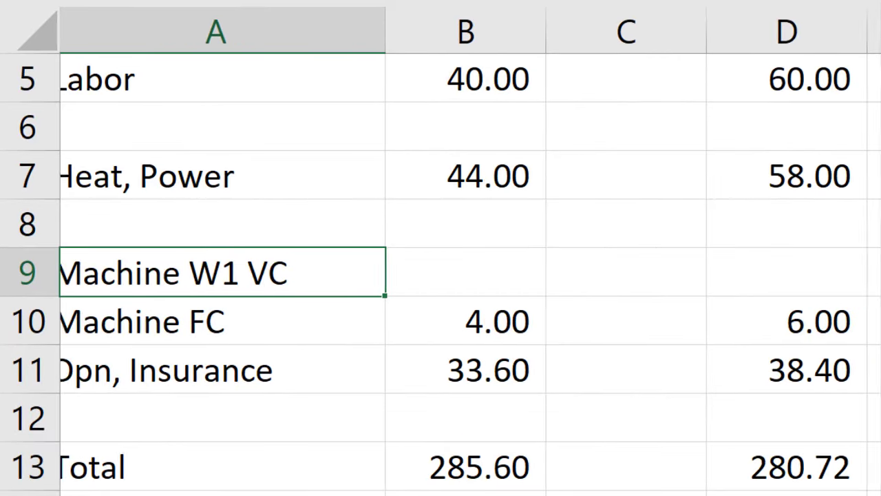
left_click(497, 274)
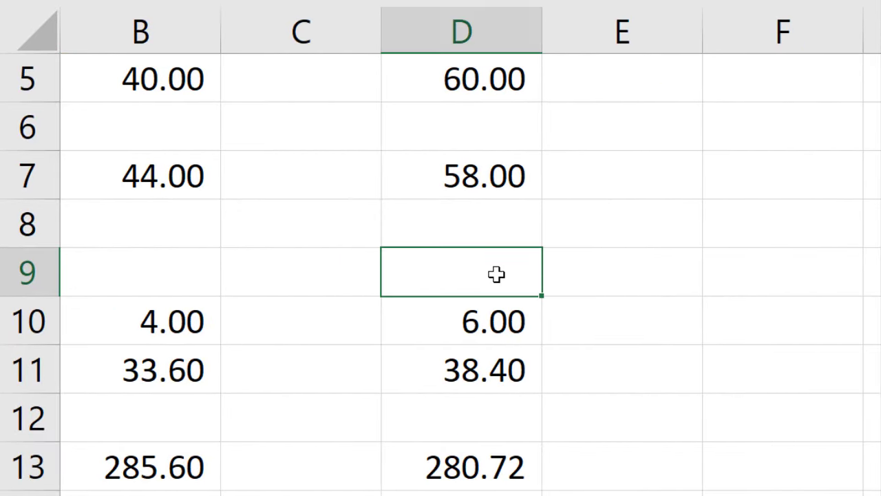
key("Right")
key("Right")
key("F2")
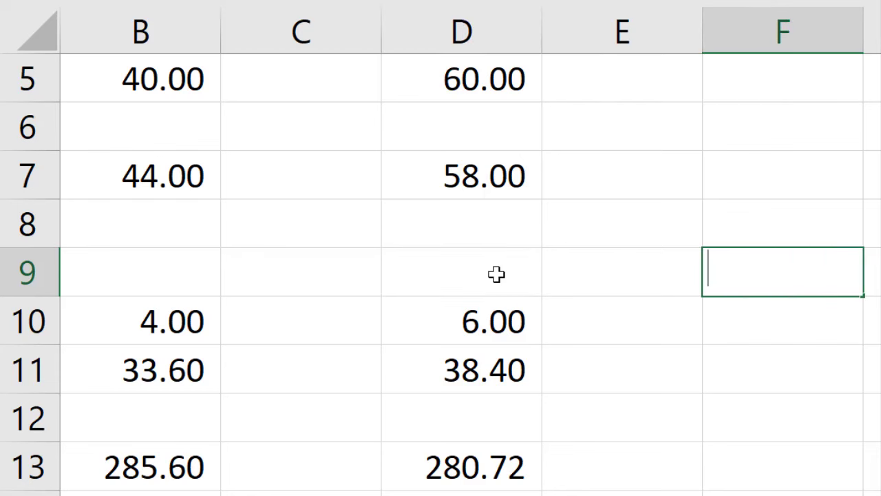
type("W1")
key("Tab")
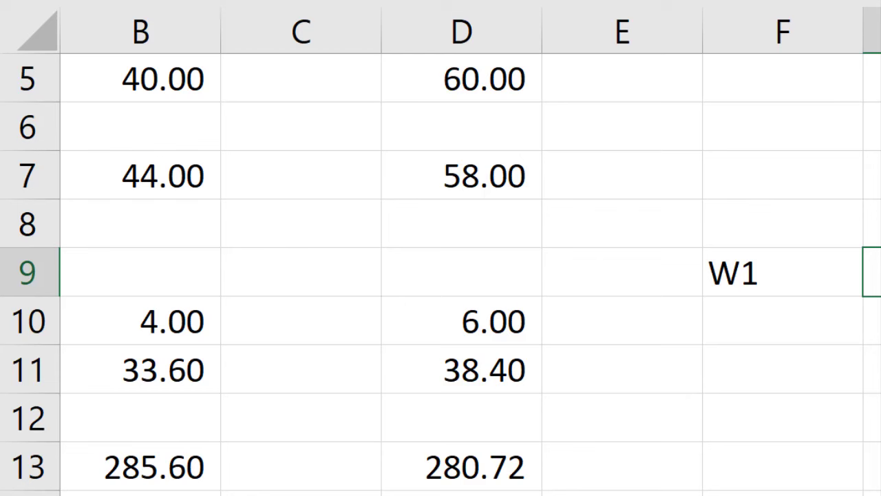
- Enter the bold heading "Change in Setups" in cell G9 beside the W1 reference
scroll(459, 275, "right", 3)
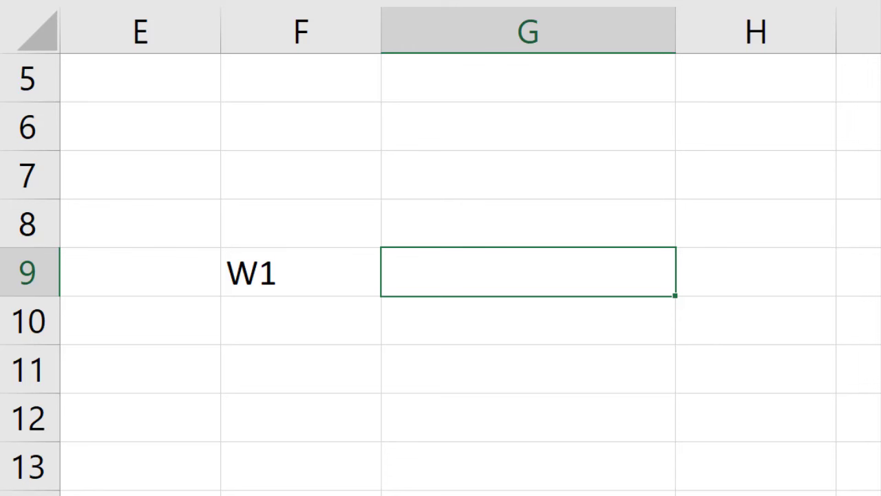
type("Change in Se")
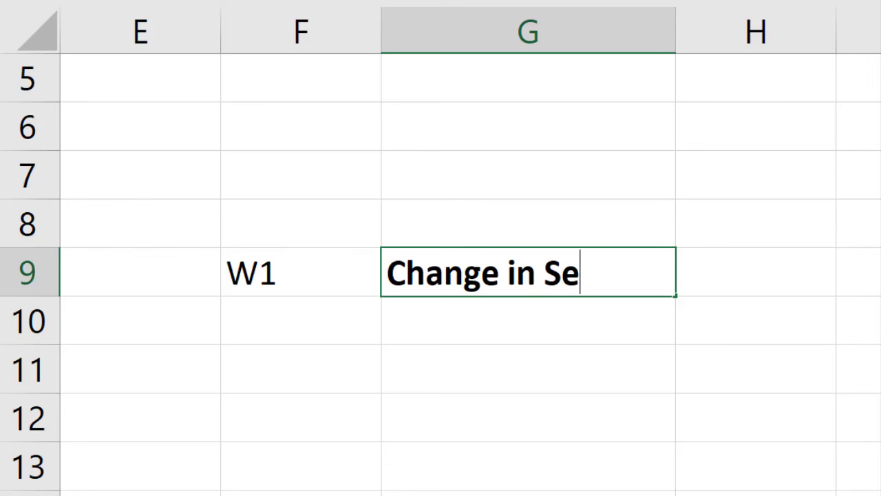
type("tups")
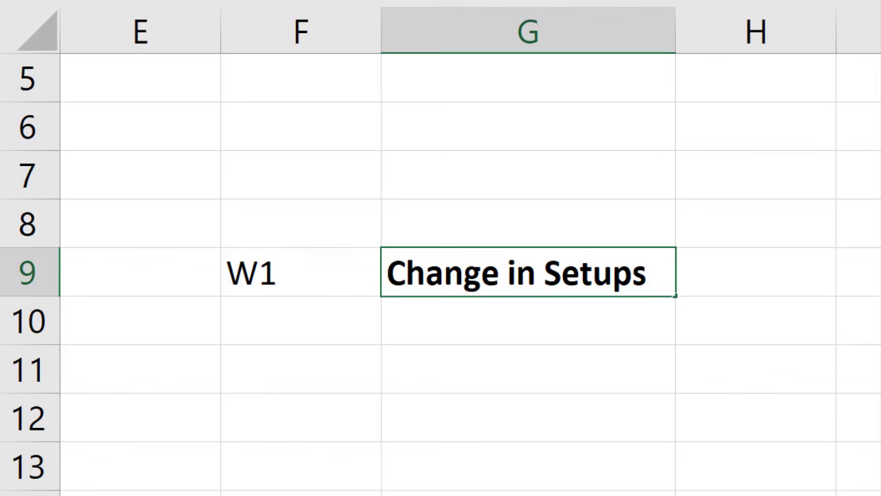
- Enter the row label "current # batches" in cell G10 below the Change in Setups heading
scroll(441, 276, "right", 1)
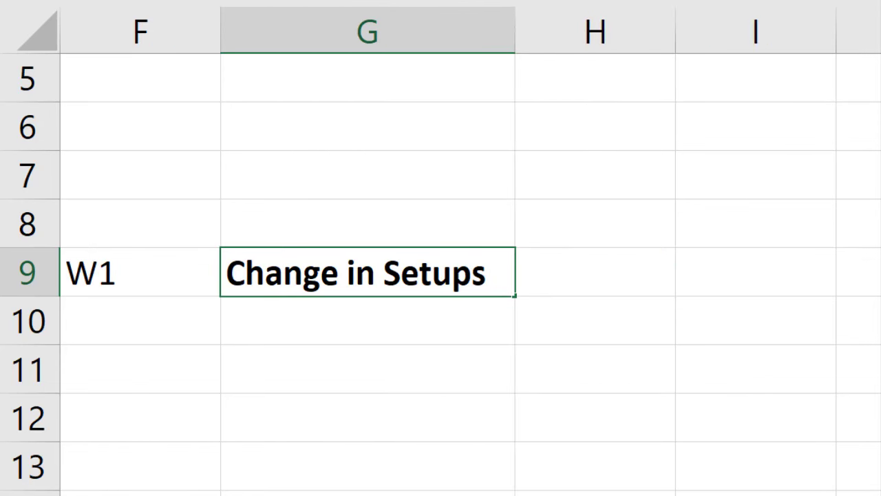
left_click(262, 317)
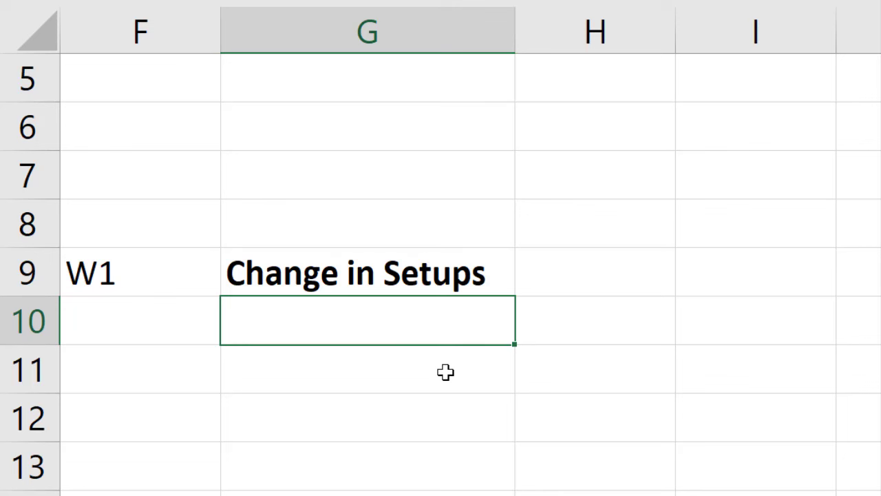
type("cur")
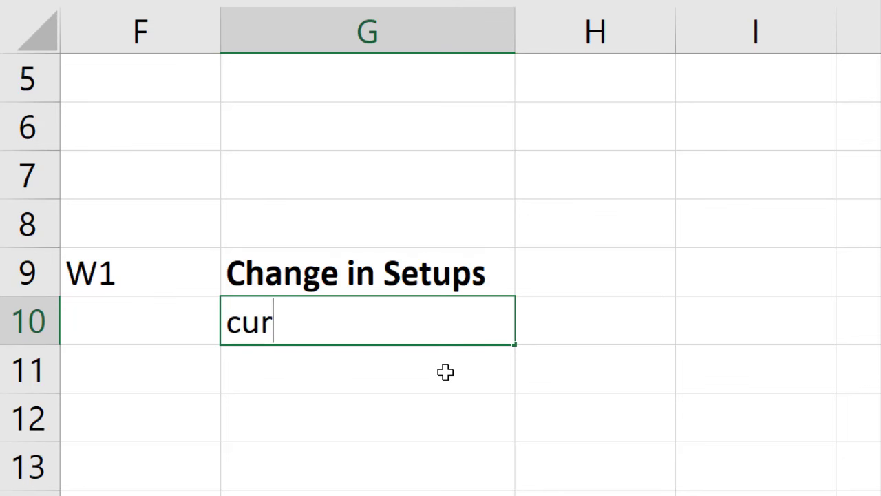
type("rent # bathces")
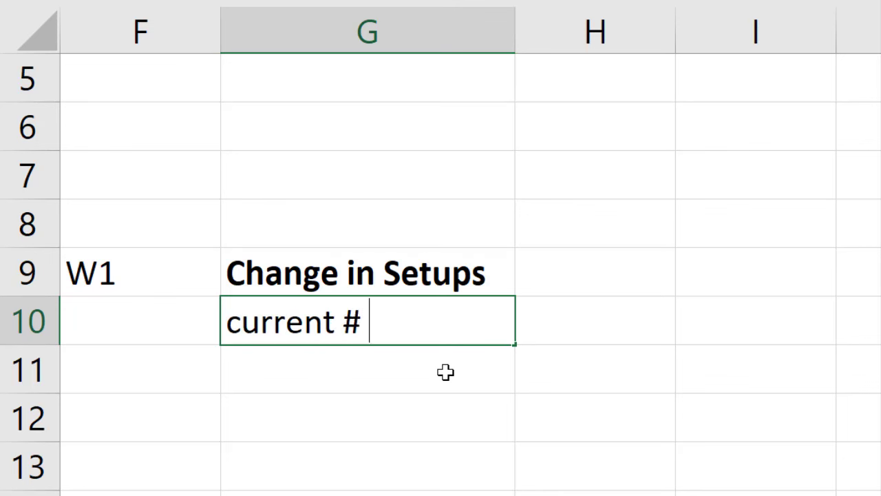
key("BackSpace")
key("BackSpace")
key("BackSpace")
key("BackSpace")
type("ches")
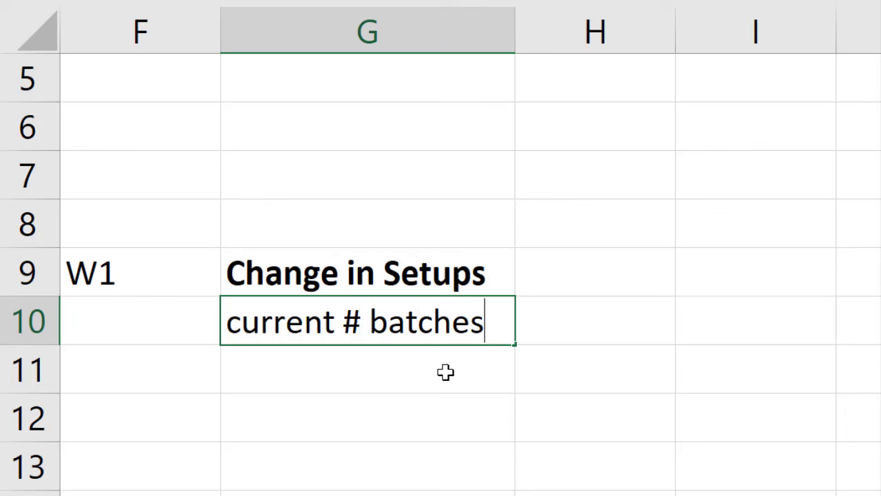
key("Return")
- Enter the row labels "New # batches" in G11 and "Change" in G12
type("B")
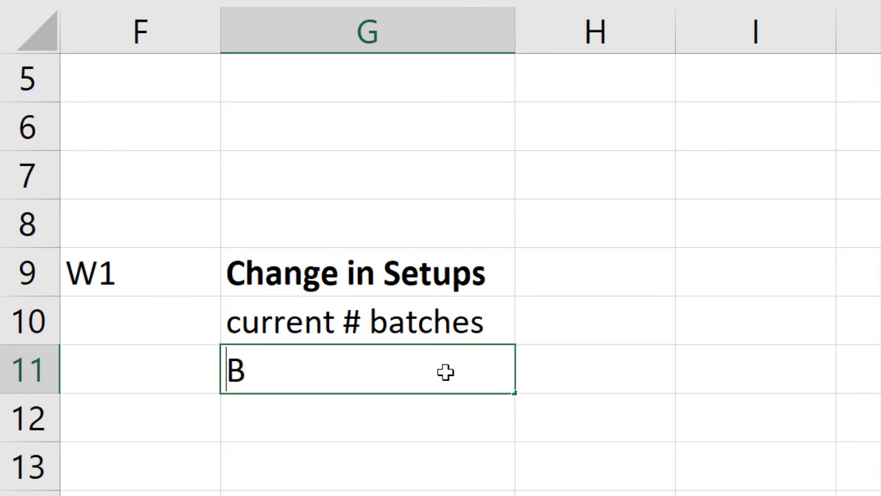
key("BackSpace")
type("New # ")
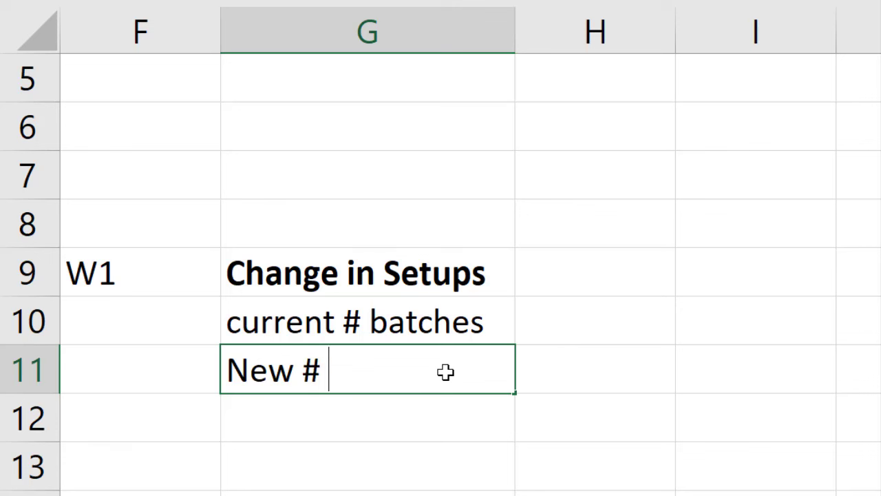
type("batches")
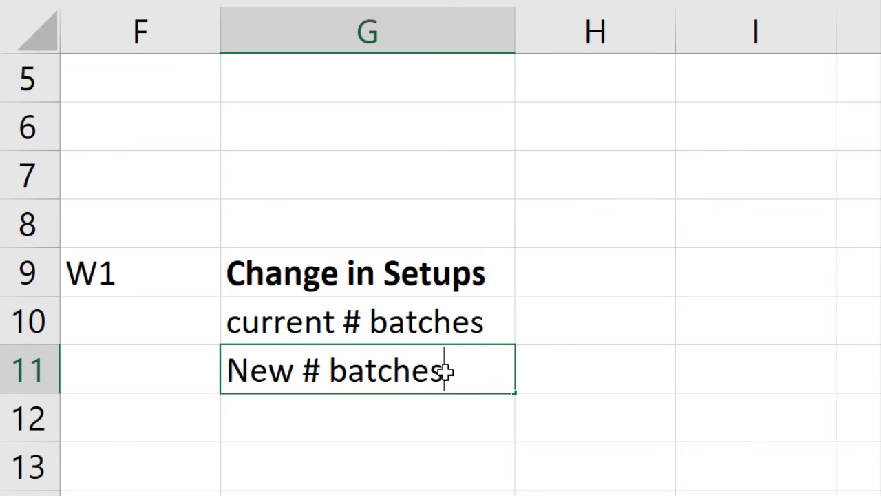
key("Return")
type("Change")
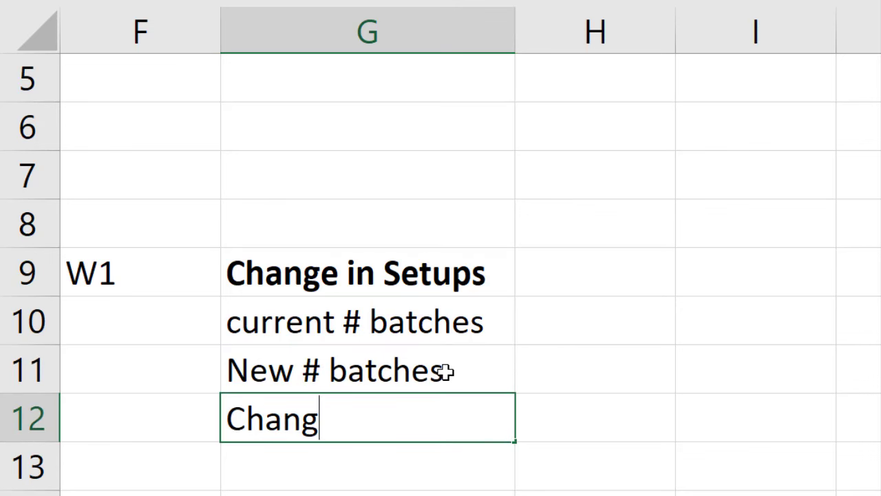
- Calculate the current number of batches in H10 with the formula =80000/500
key("Up")
key("Up")
key("Right")
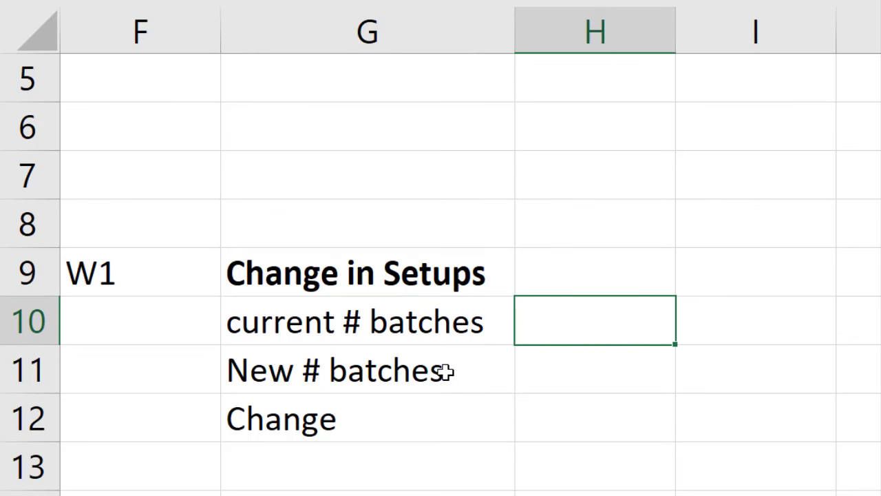
type("=80000")
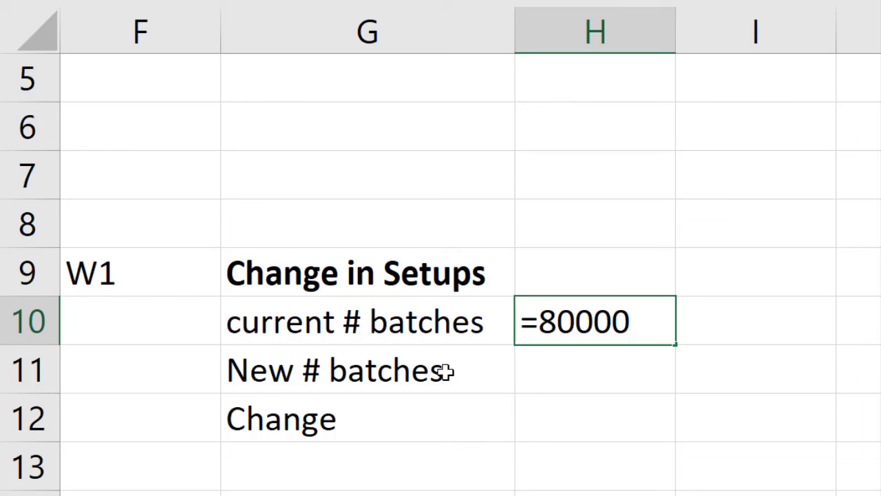
type("/500")
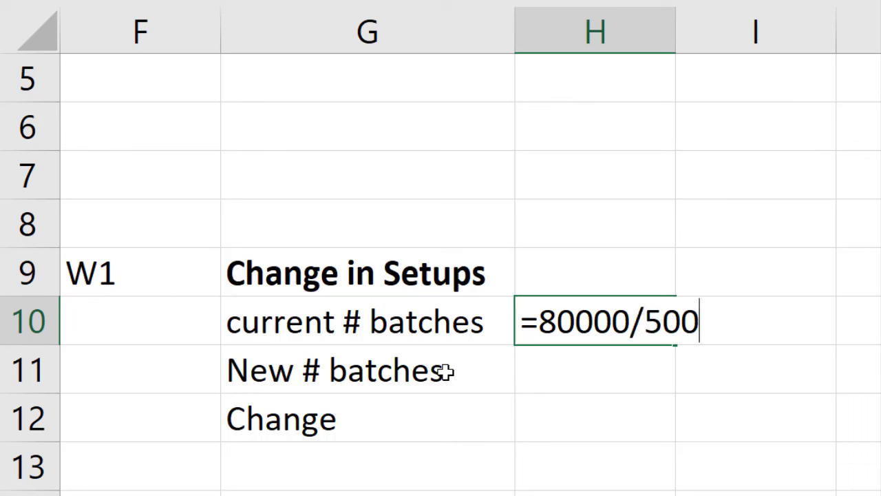
key("Return")
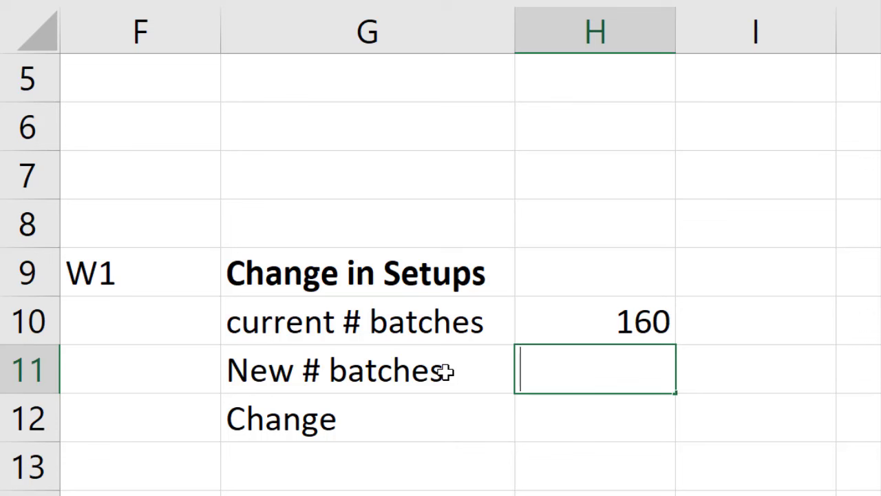
- Copy the current batches formula from H10 into H11 in the New # batches row
type("=")
key("BackSpace")
key("Up")
key("ctrl+c")
key("Down")
key("ctrl+v")
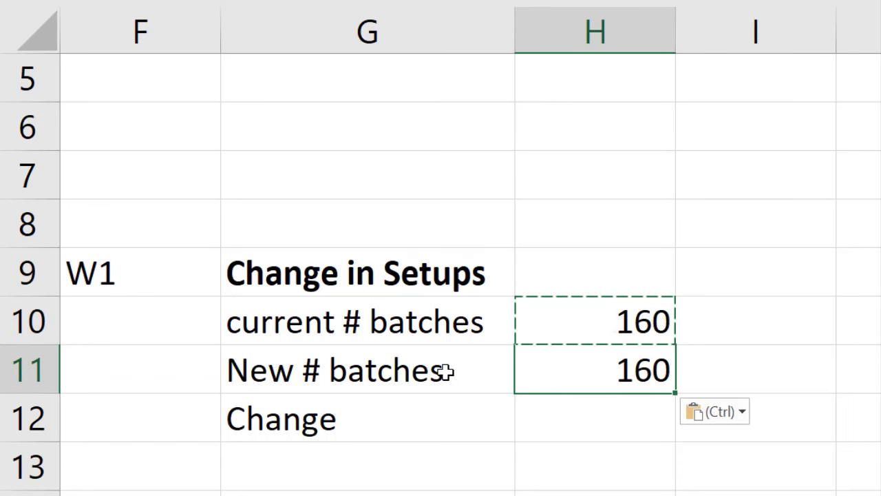
- Calculate the new number of batches in H11 as 80000/400
type("500")
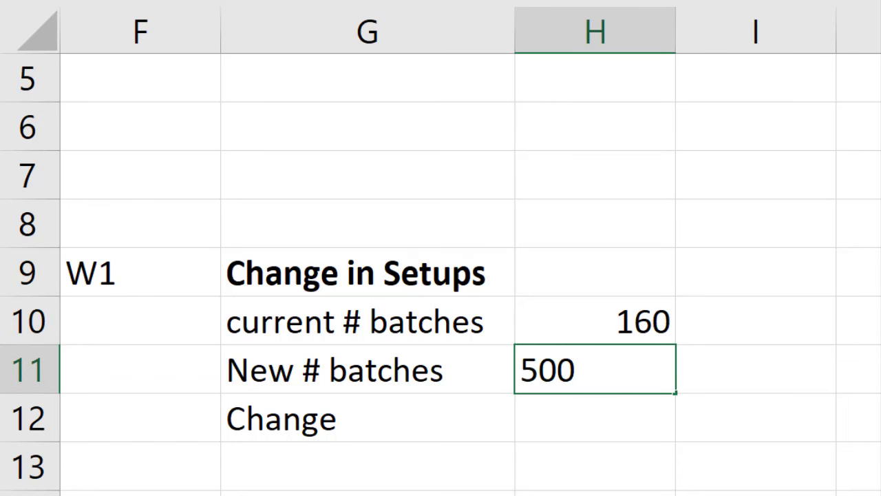
key("BackSpace")
key("BackSpace")
key("BackSpace")
type("=80000/5")
type("400")
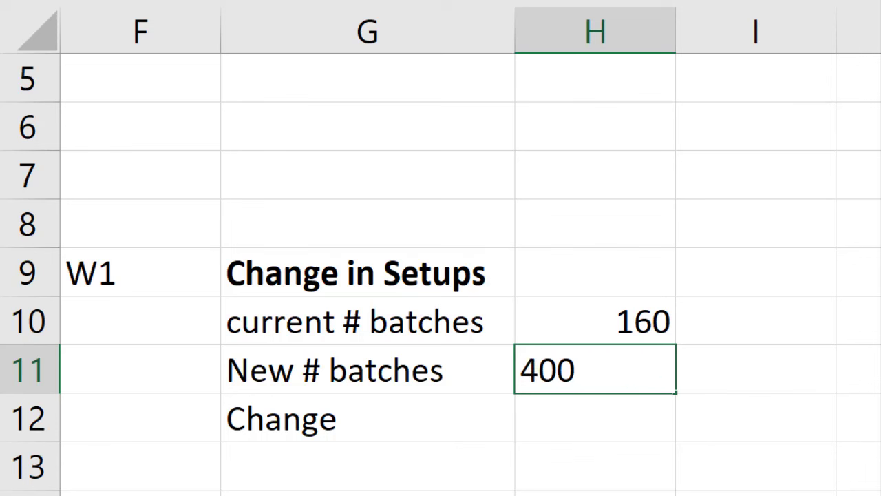
key("Return")
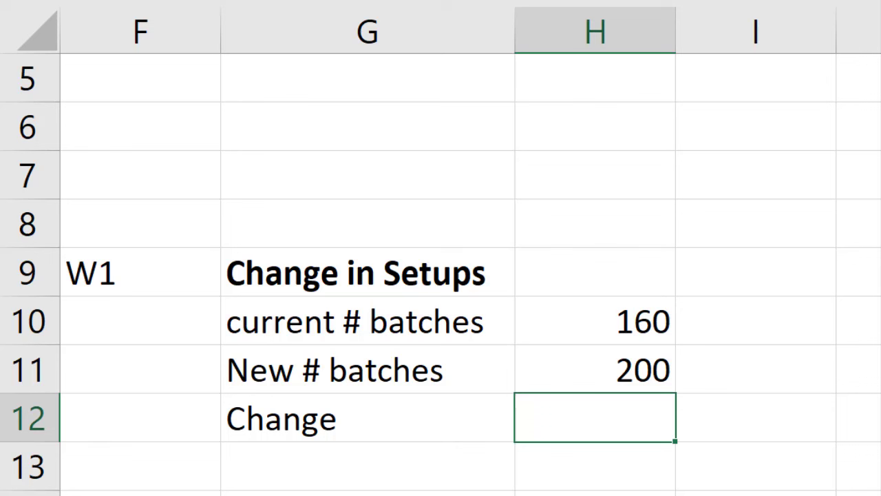
- Calculate the change in setups in H12 by dividing the new batches in H11 by the current batches in H10
type("=")
left_click(623, 369)
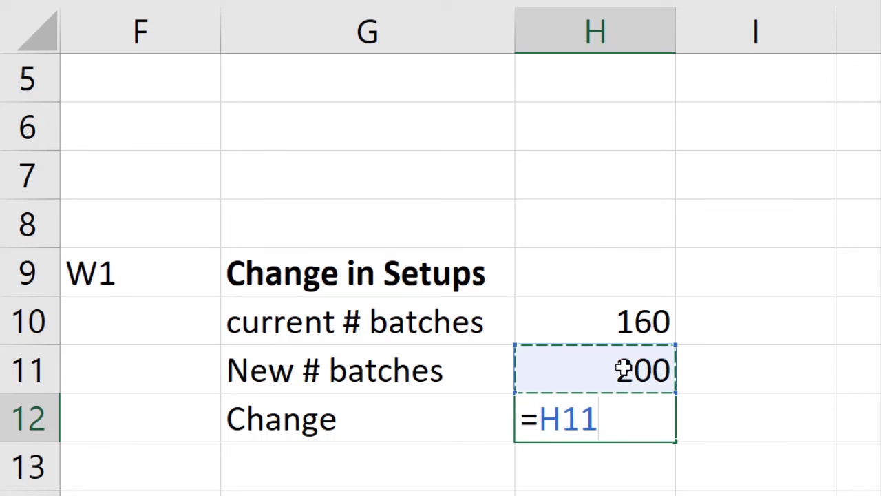
type("/")
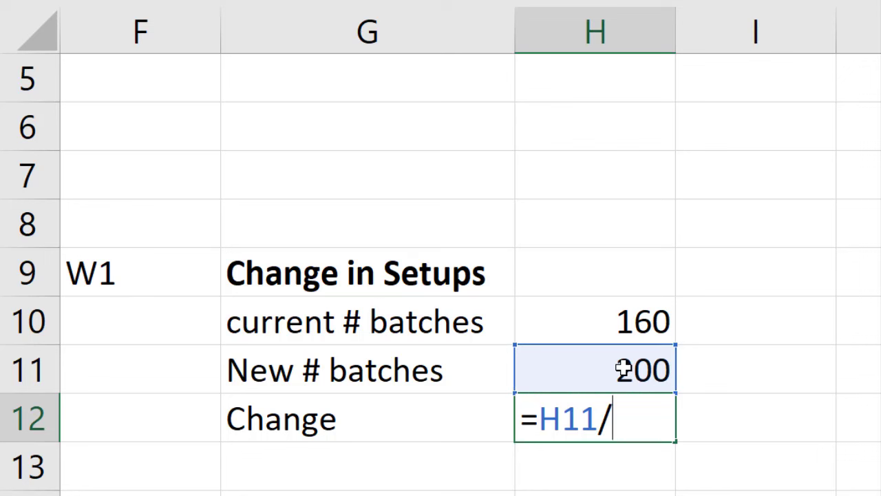
left_click(640, 322)
key("Return")
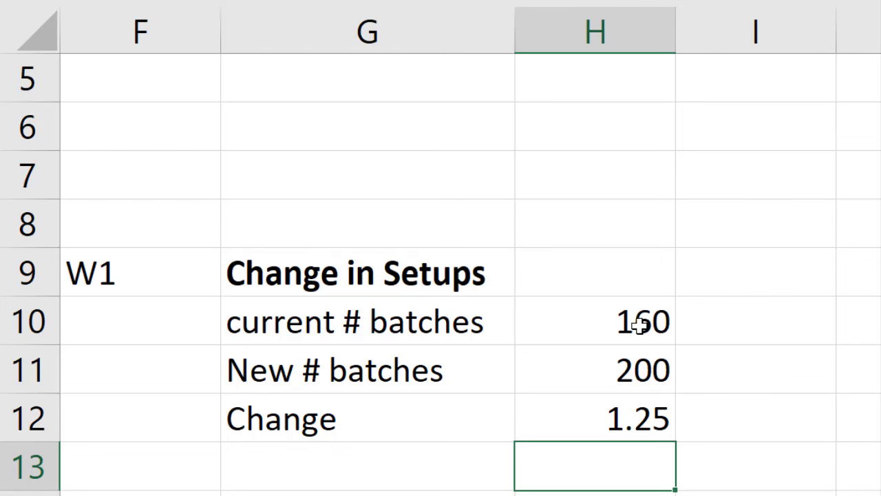
- Enter the formula =(26-4)*1.25 in B9 as the Keypads machine variable cost
key("Home")
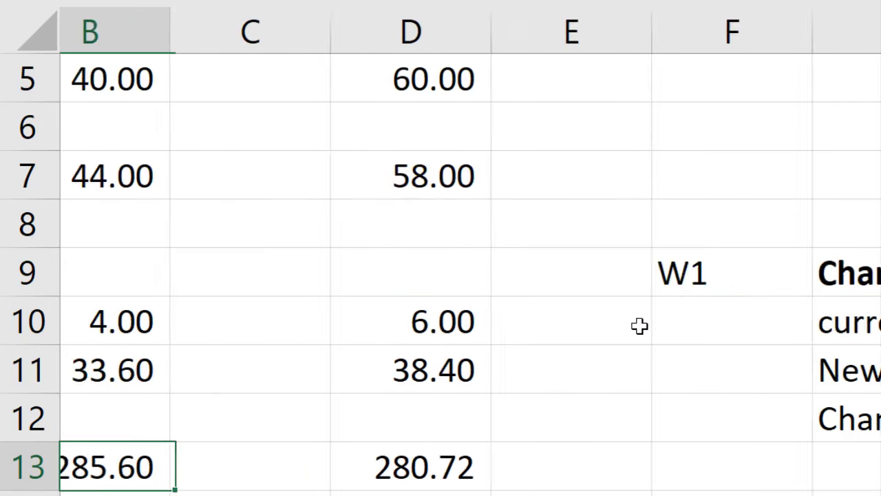
key("Up")
key("Up")
key("Up")
key("Up")
key("Right")
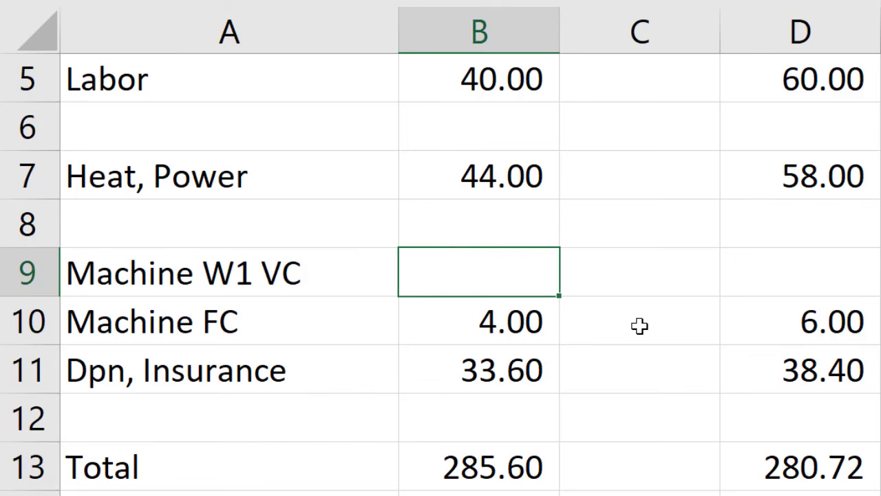
type("=26")
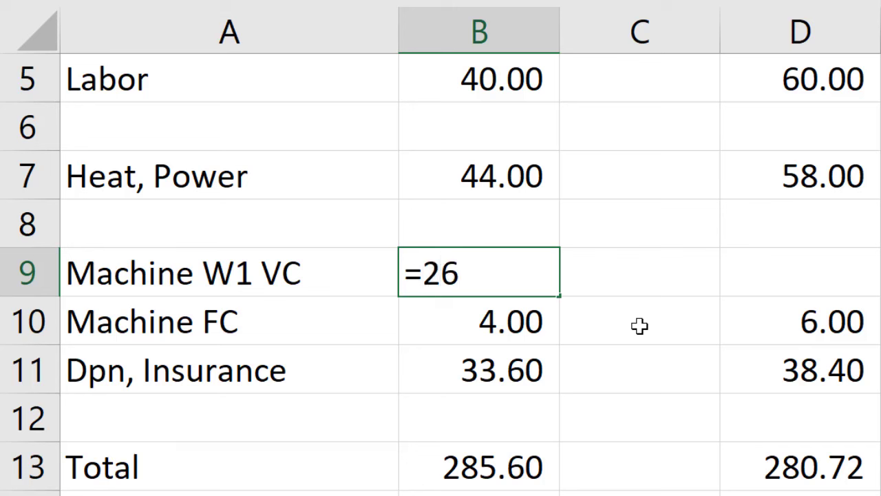
type("-4)")
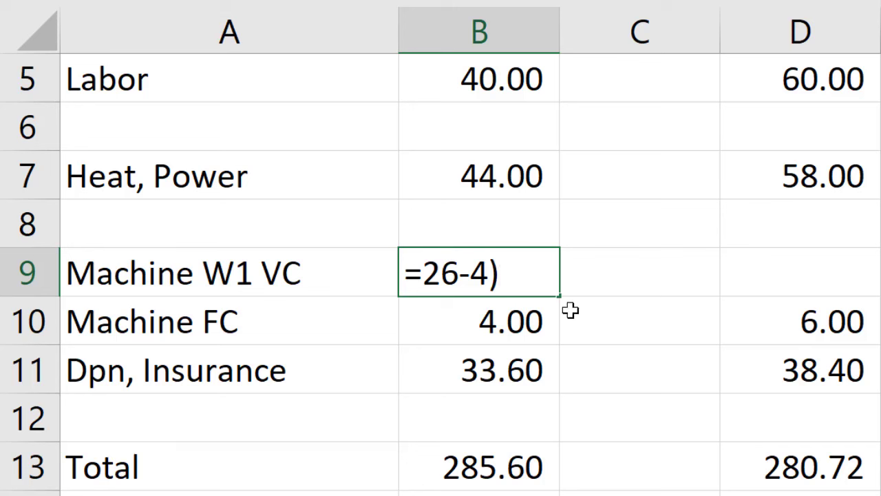
left_click(426, 276)
type("(")
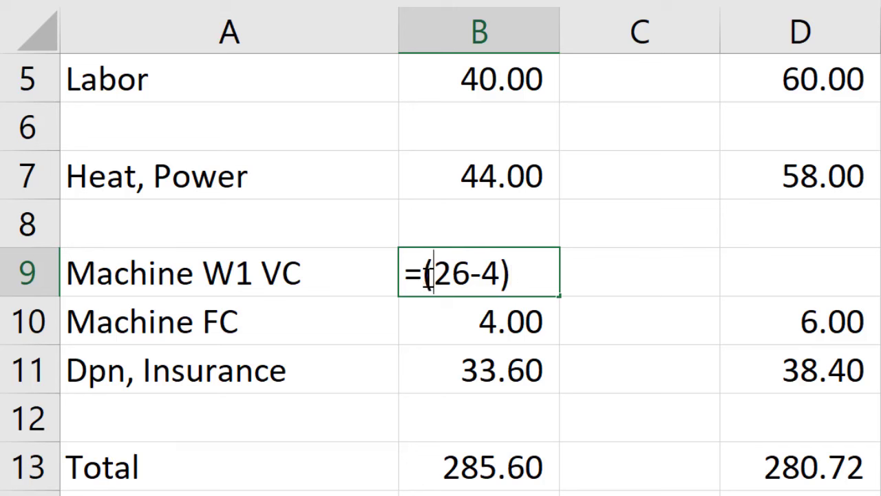
key("Right")
key("Right")
key("Right")
key("Right")
key("Right")
type("*1.25")
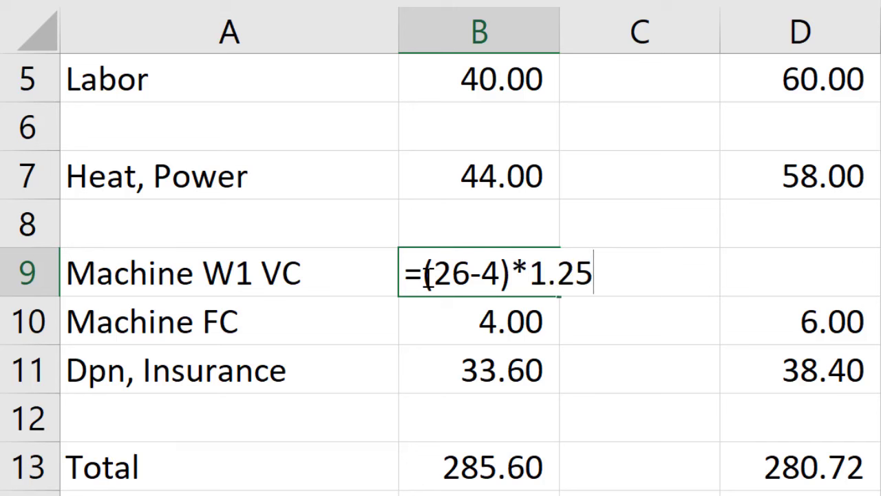
key("Return")
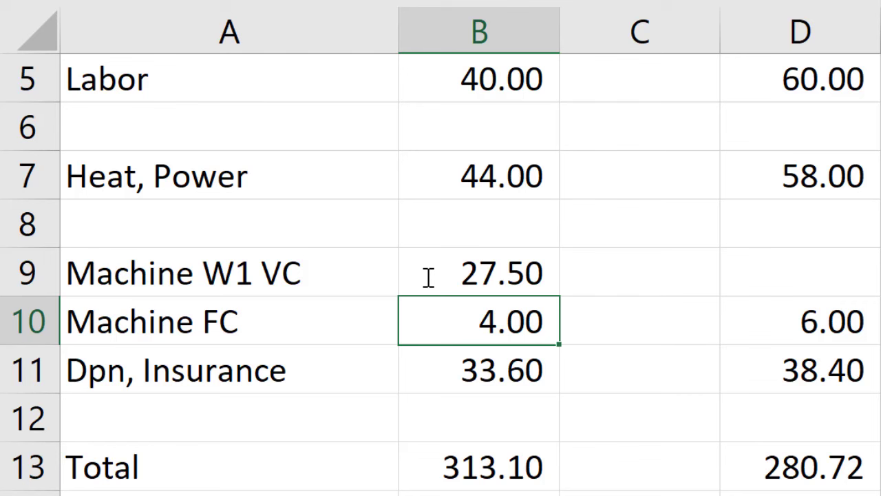
- Enter the formula =(30-6) in D9 as the Screens machine variable cost
key("Up")
key("Right")
key("Right")
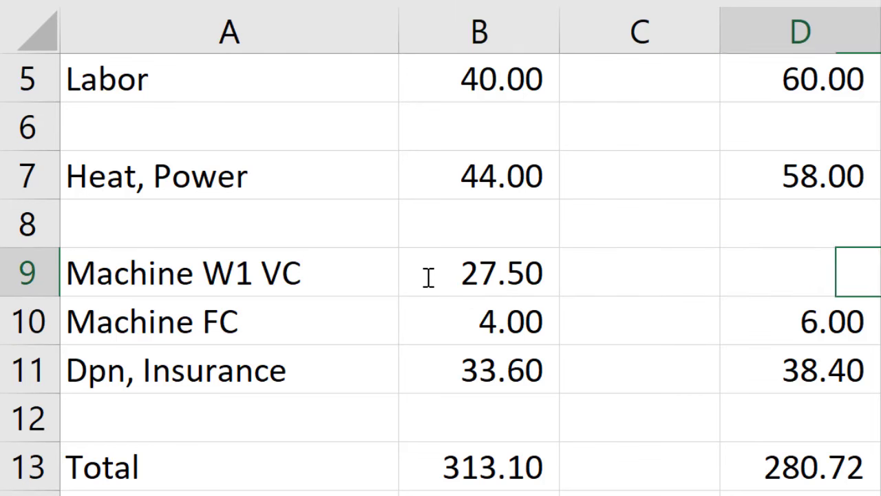
type("=")
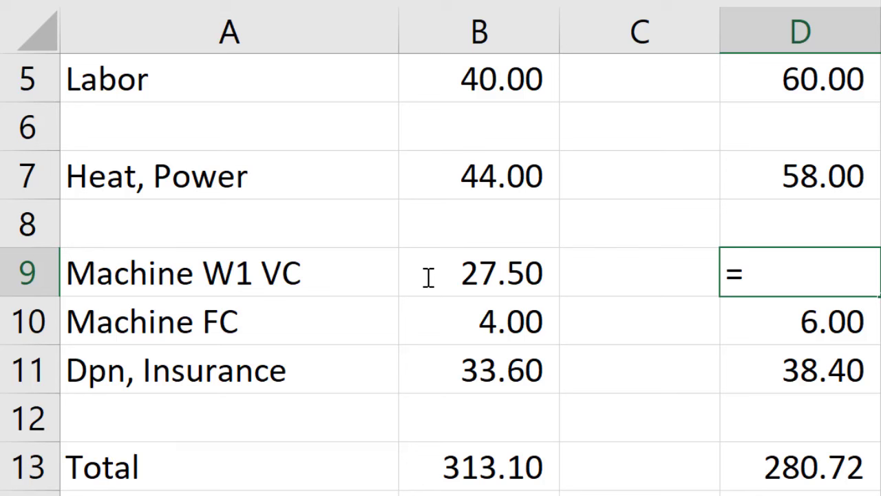
type("9")
key("BackSpace")
type("(30")
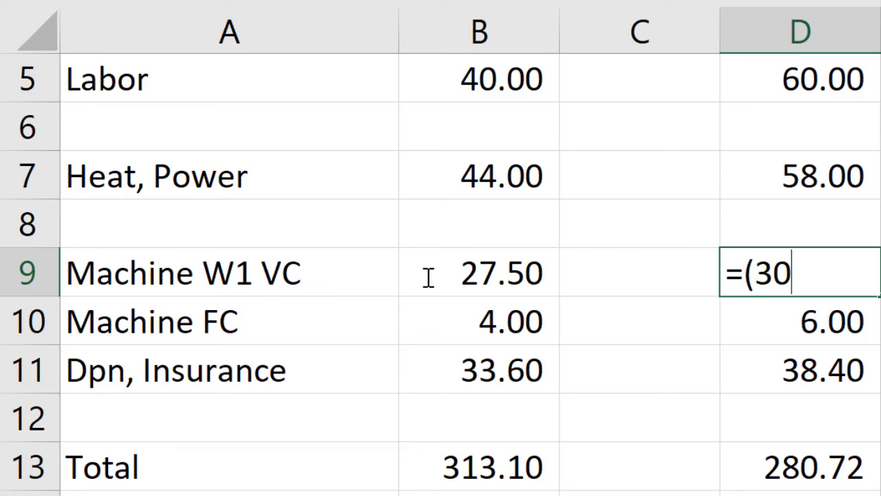
type("-6)")
key("ctrl+Return")
- Review the batch counts and change ratio in the W1 working, and return to the Keypads value in the Machine W1 VC row
scroll(428, 278, "right", 4)
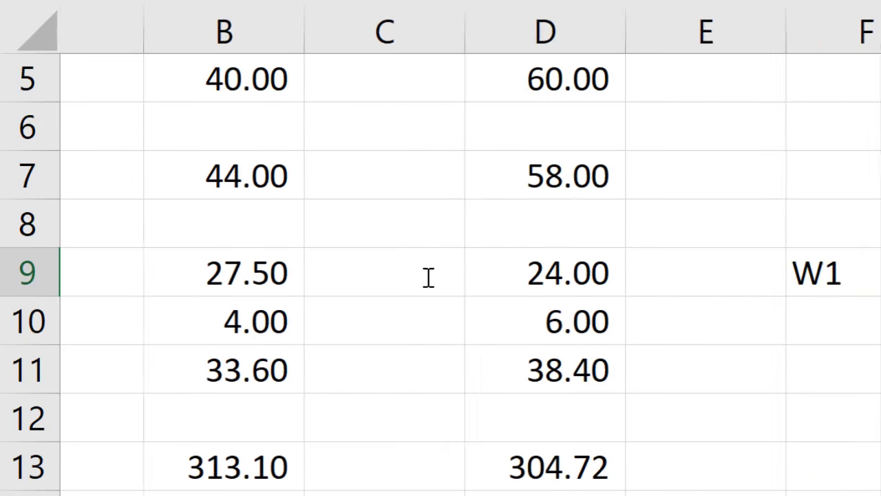
scroll(428, 277, "right", 1)
key("Right")
key("Right")
key("Right")
key("Right")
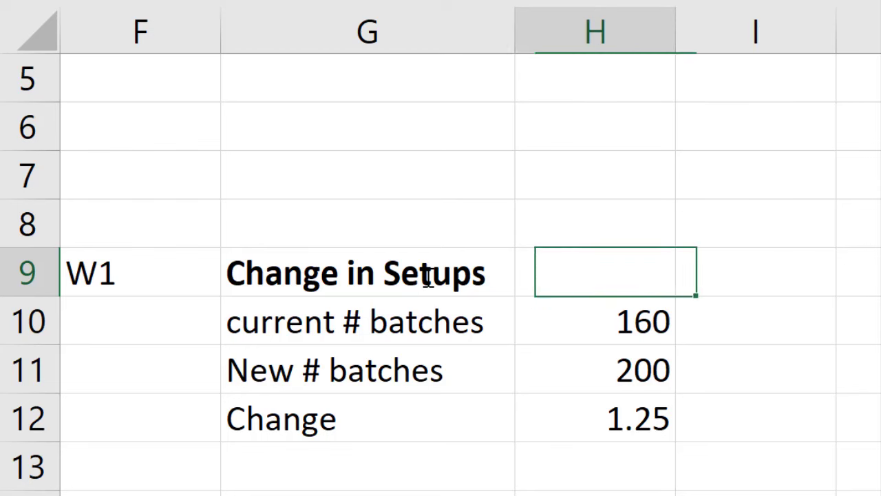
key("Down")
key("Down")
key("Down")
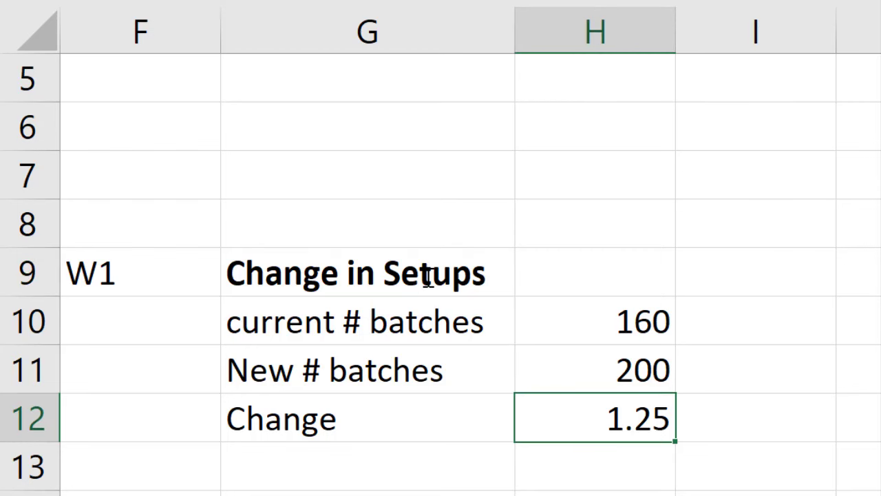
key("Down")
key("Up")
key("Left")
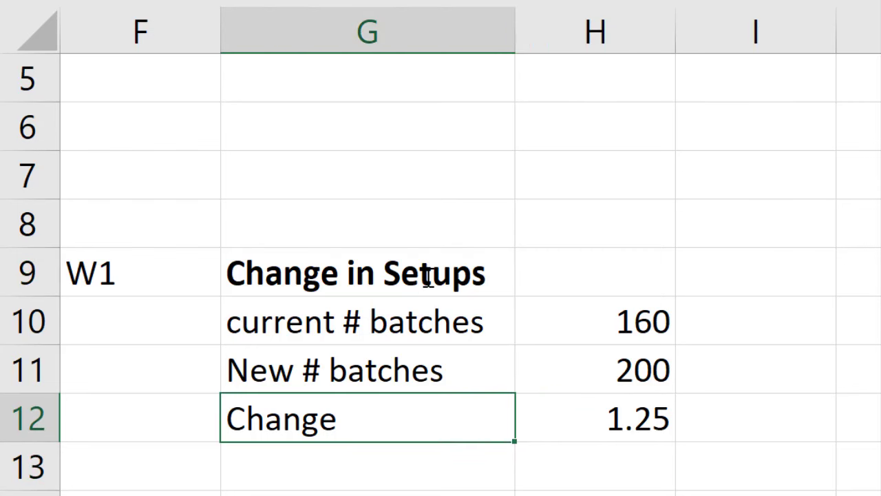
key("Left")
key("Home")
key("Up")
key("Up")
key("Up")
key("Right")
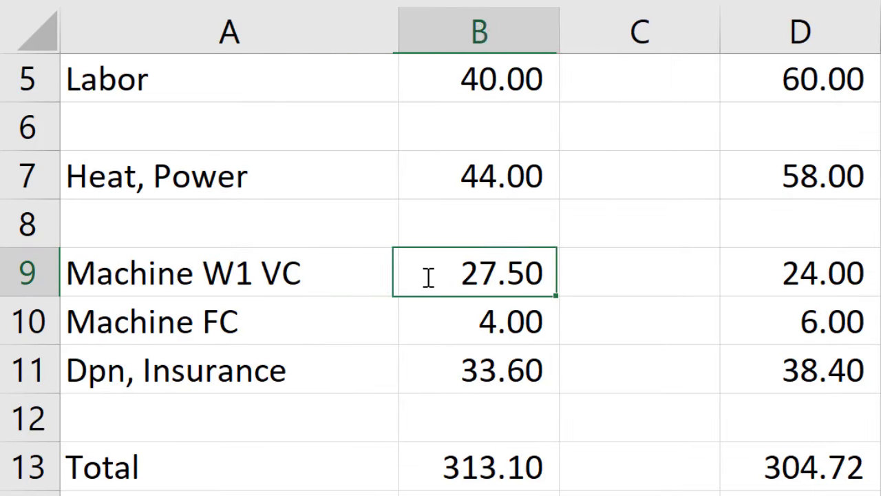
- Enter the formula =(30-6)*H12 in D9 so the Screens machine variable cost reflects the change in setups
key("Right")
key("Right")
type("=(30-6)")
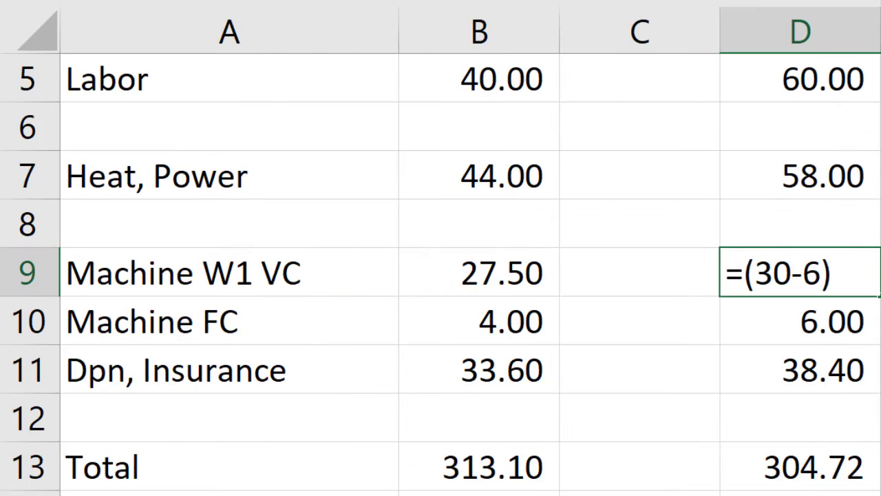
type("*H12")
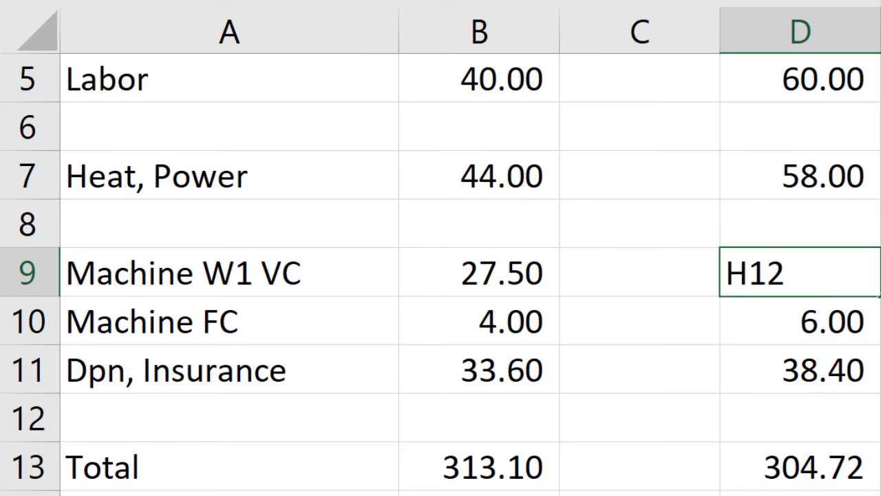
key("Return")
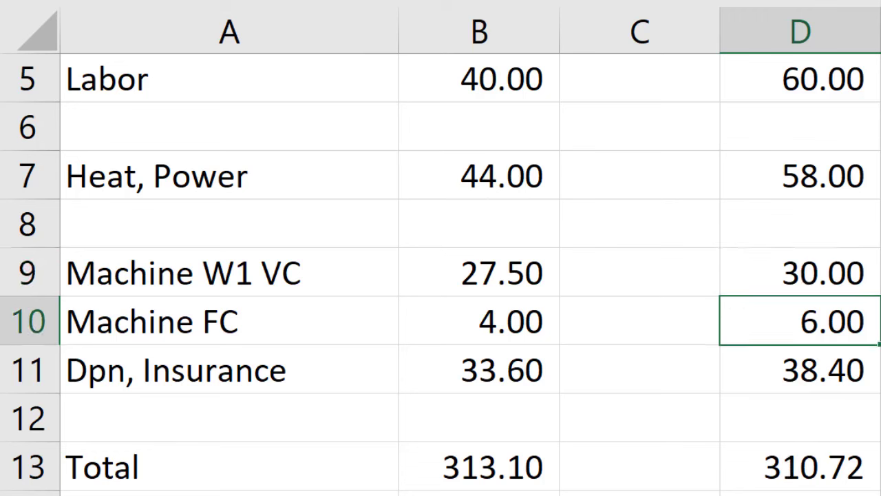
left_click(879, 493)
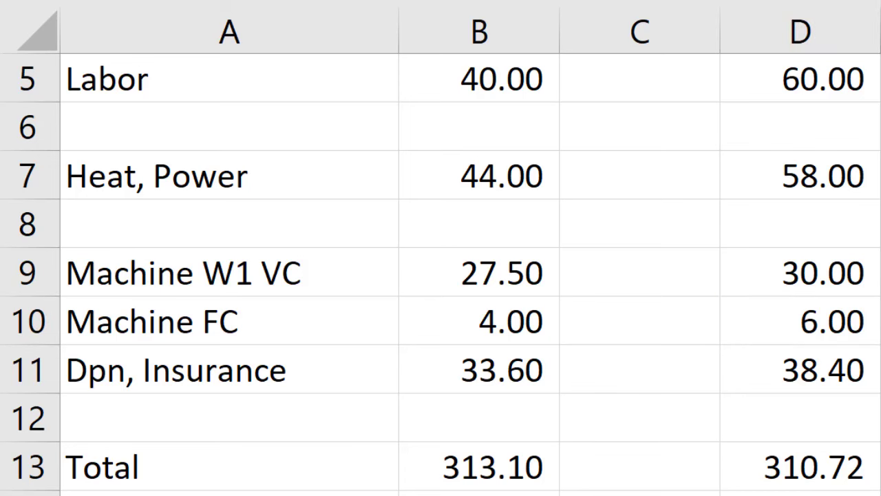
left_click(800, 321)
scroll(441, 275, "down", 5)
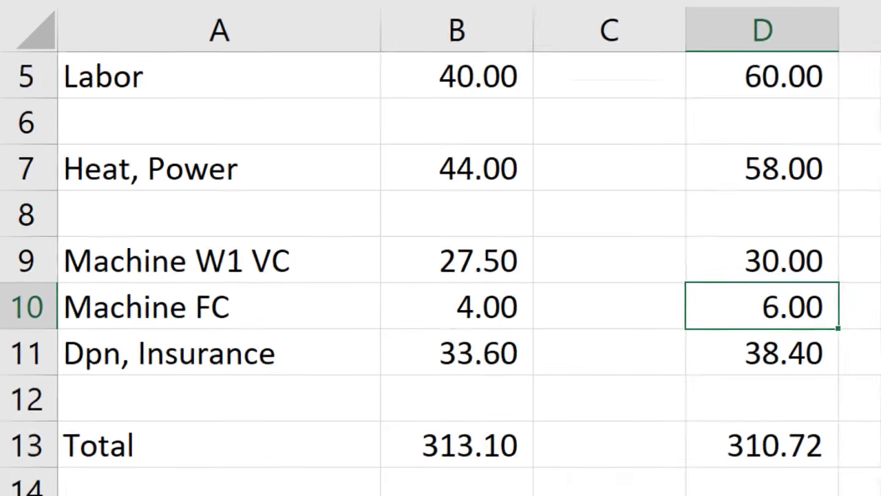
scroll(441, 275, "down", 5)
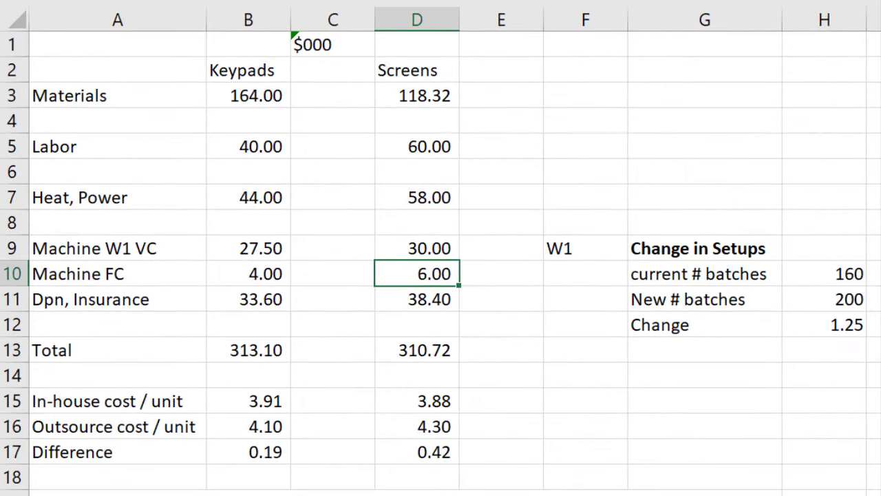
scroll(440, 275, "down", 4)
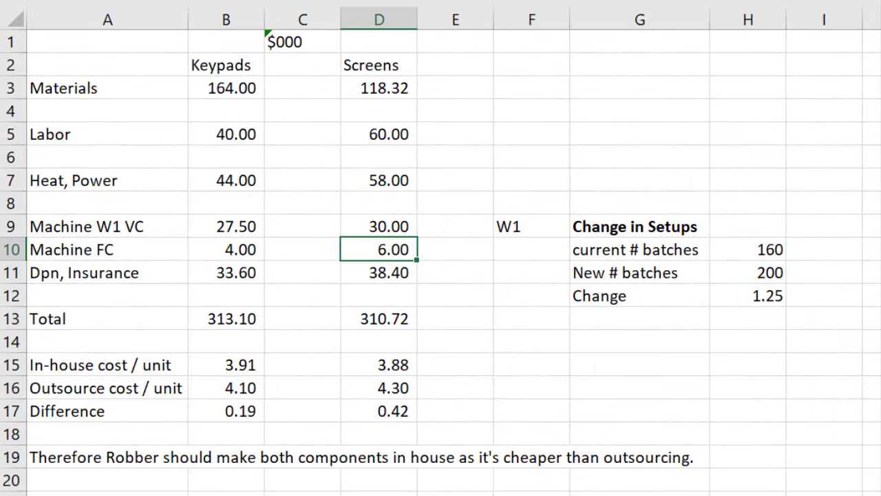